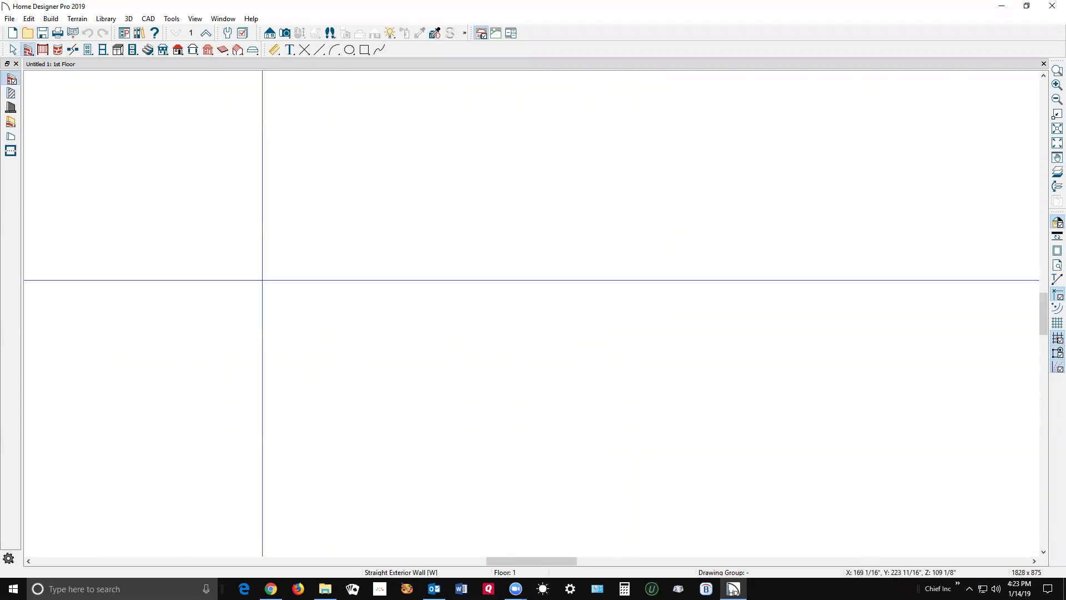
Draw a rectangular building of straight exterior walls about 21'-6" by 13'-8" and set its two shorter end walls to Full Gable Wall.
mouse_move(476, 456)
mouse_down()
mouse_move(479, 232)
mouse_move(836, 232)
mouse_move(834, 464)
mouse_move(473, 463)
mouse_up()
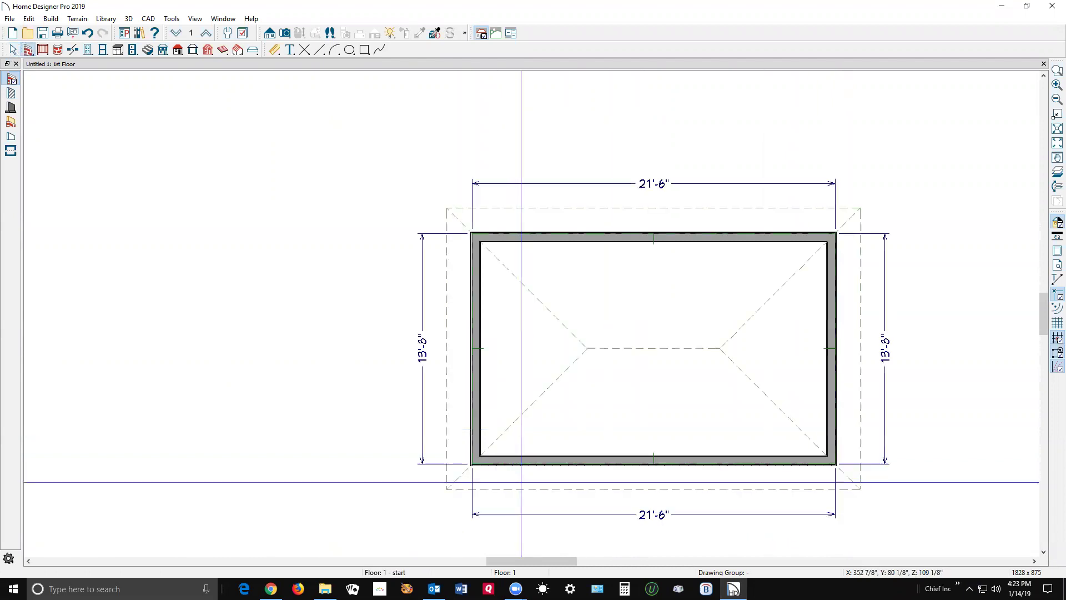
click(475, 401)
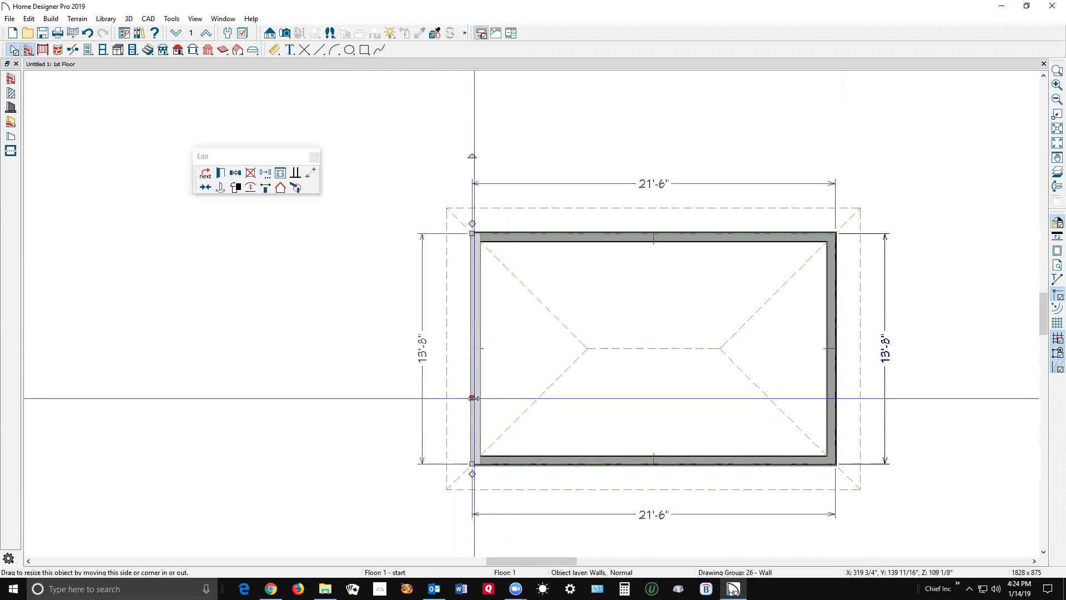
key(Escape)
click(478, 355)
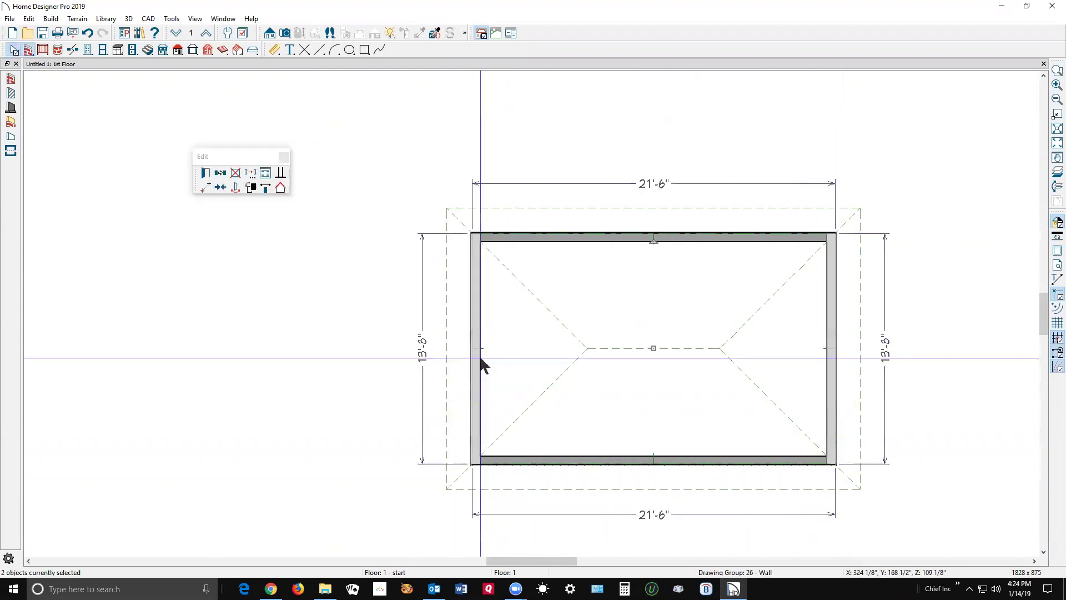
click(205, 175)
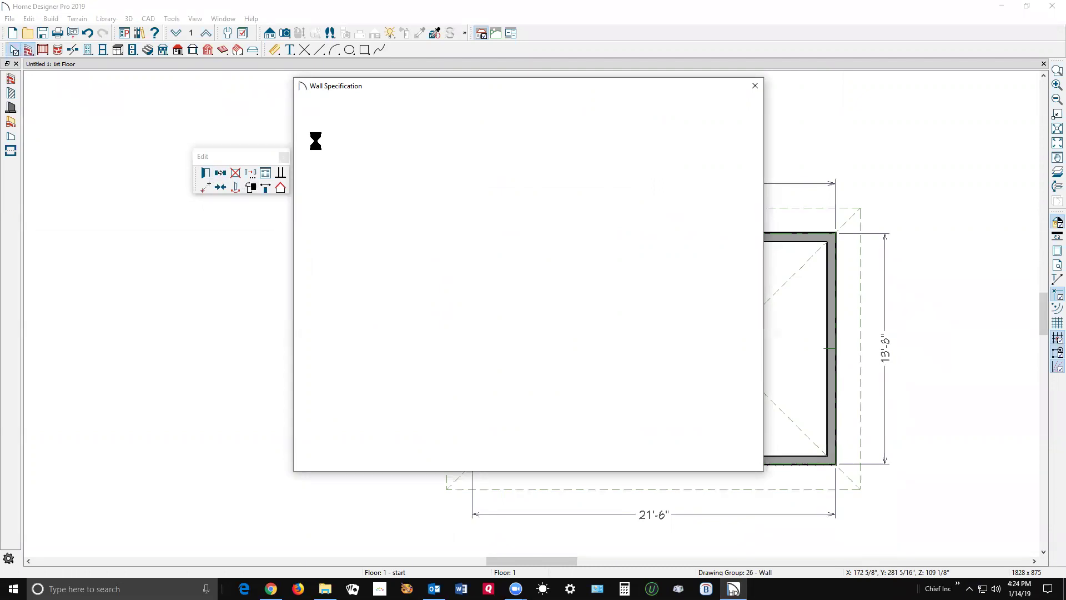
click(308, 124)
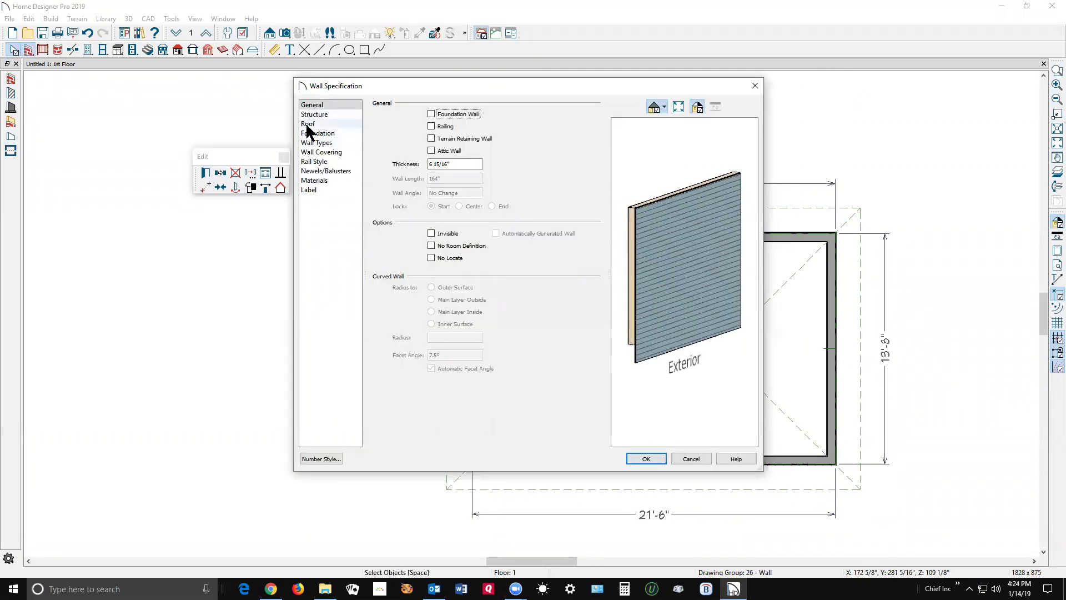
click(443, 126)
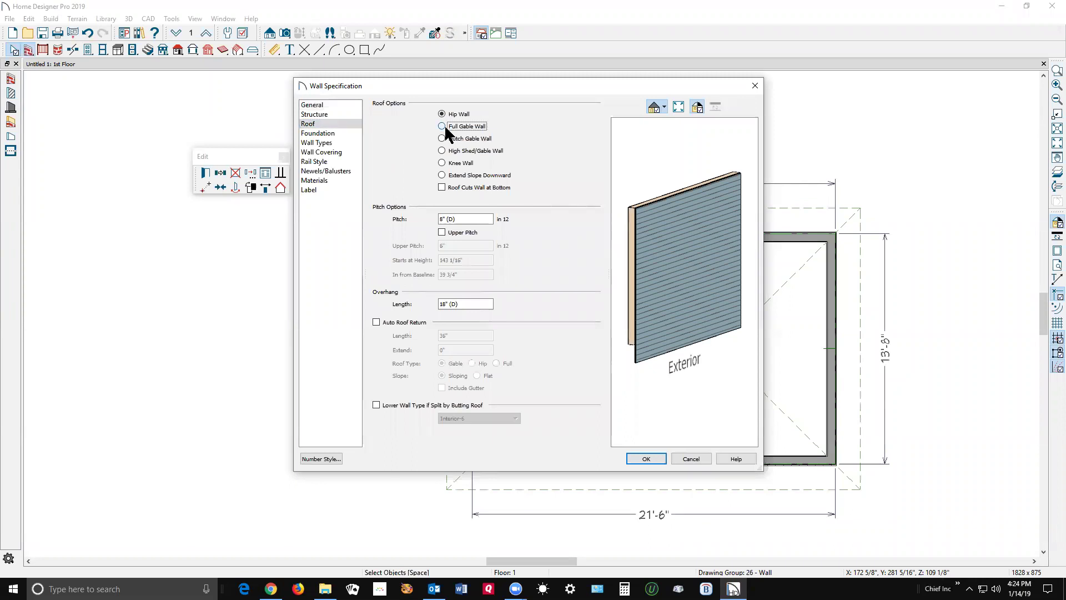
click(659, 459)
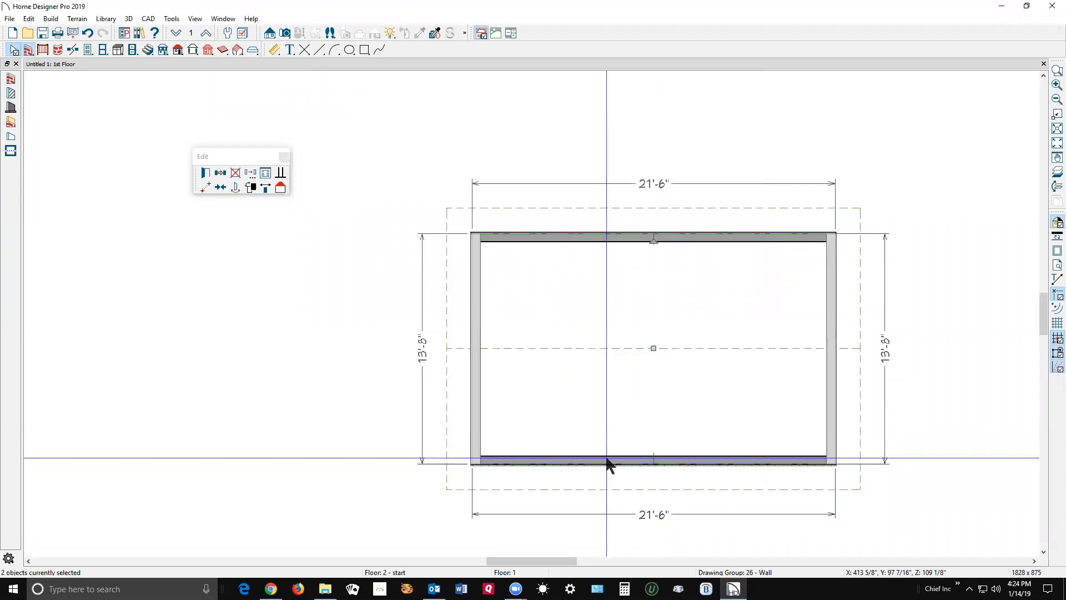
key(Escape)
Create a full camera view looking straight at the building's gable end from outside.
scroll(333, 233, down, 3)
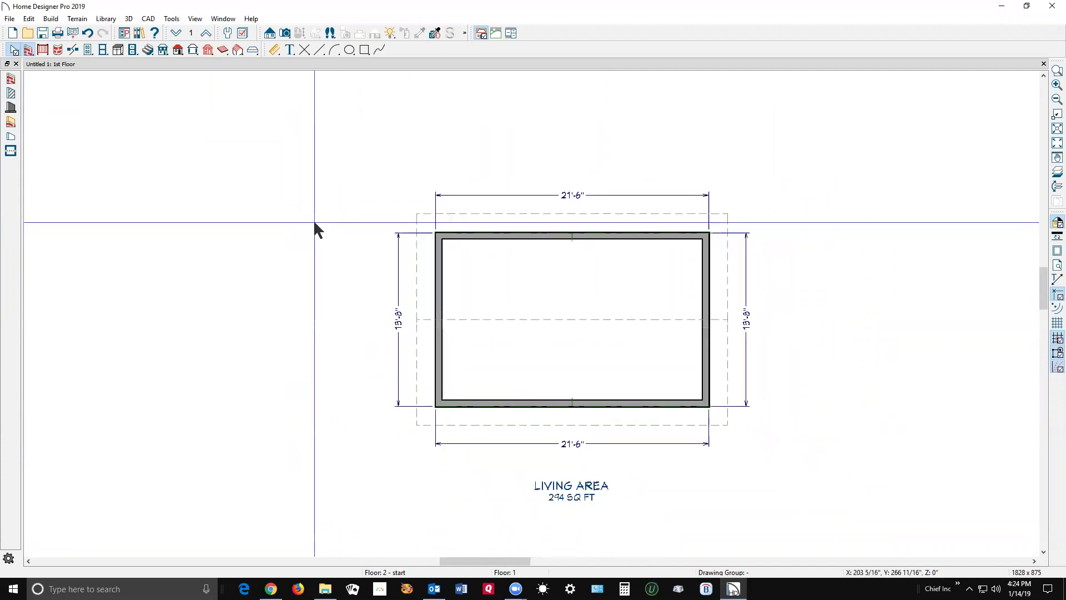
click(285, 33)
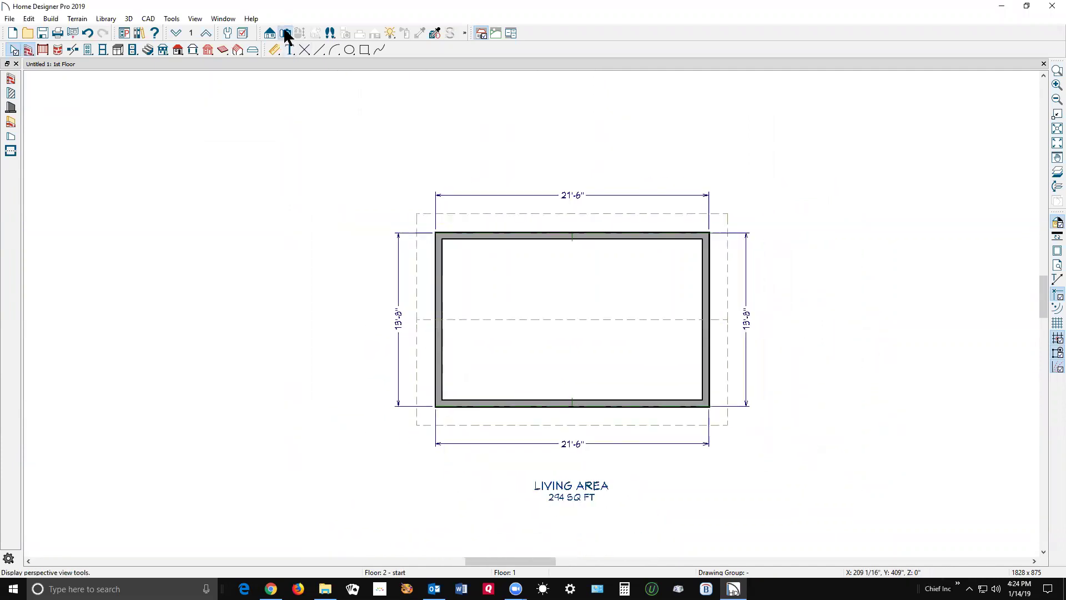
drag(1011, 352, 508, 328)
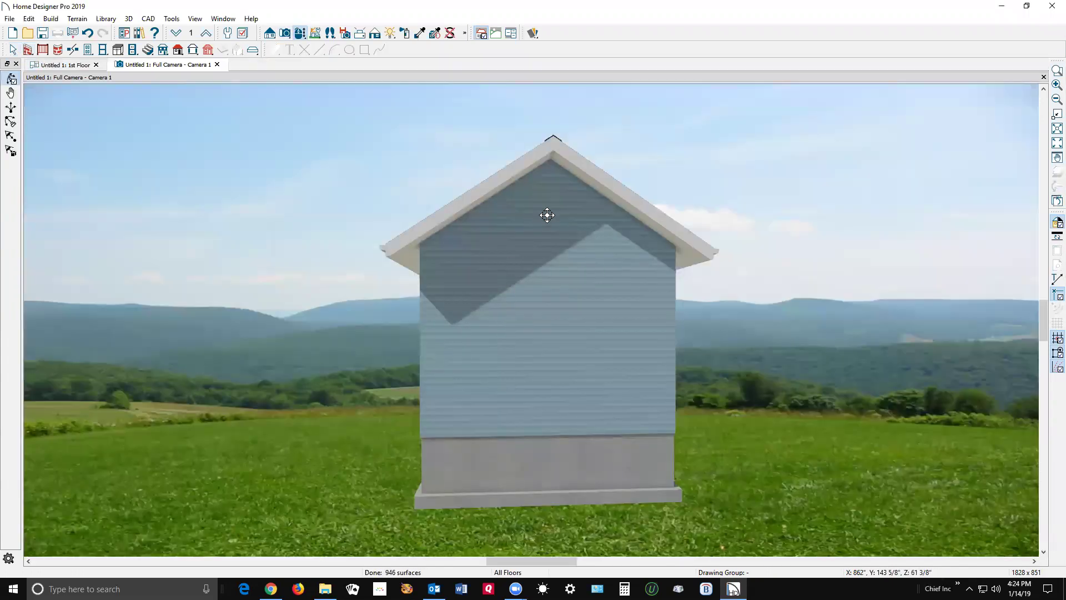
scroll(544, 217, up, 2)
Select the triangular attic wall above the main gable-end wall and open the material selection for its exterior wall surface.
key(space)
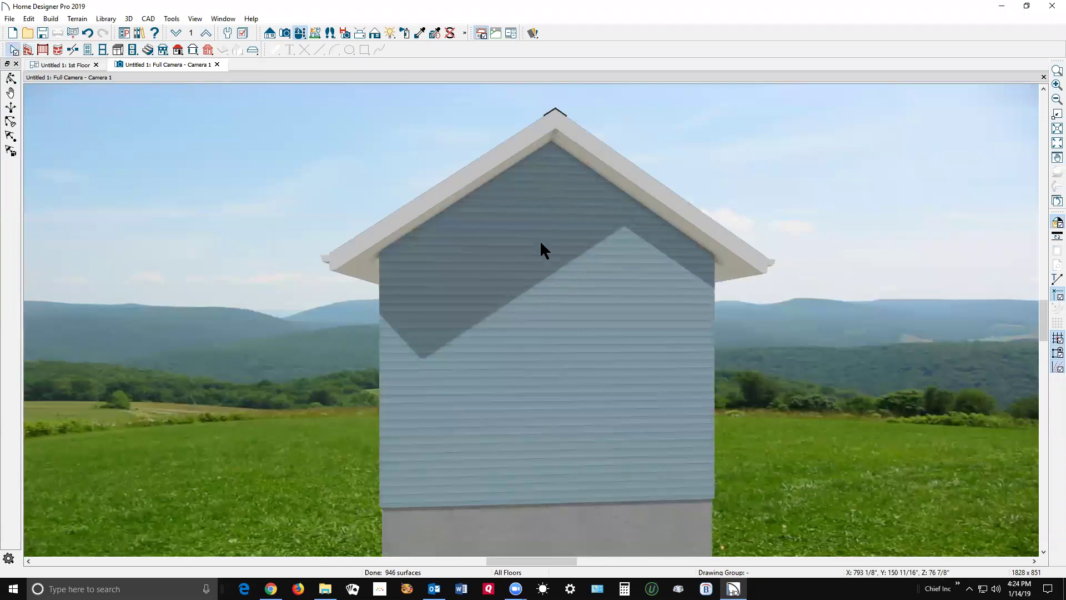
click(549, 210)
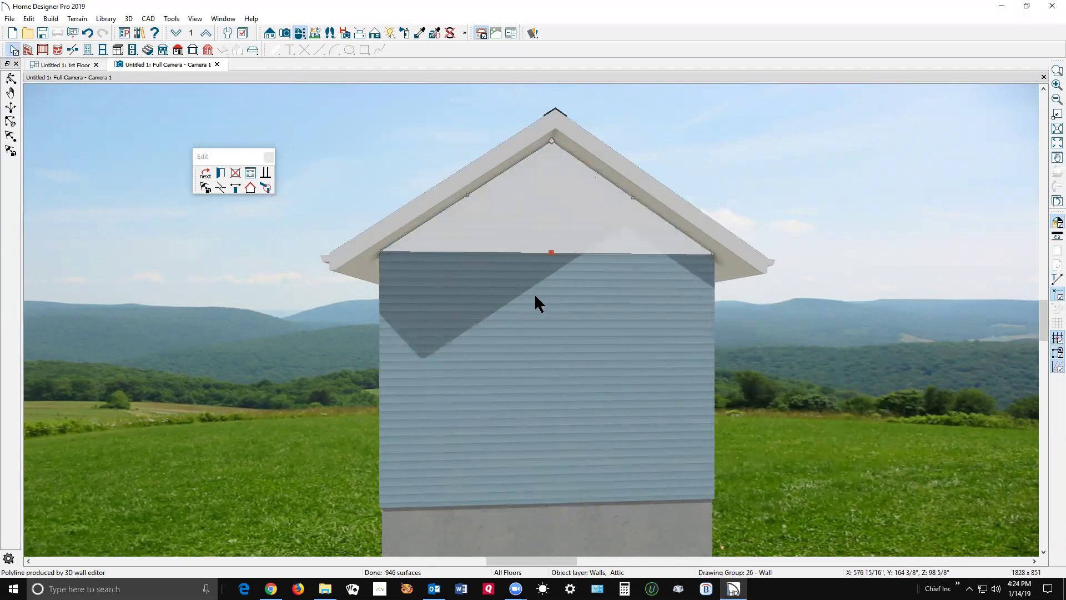
click(548, 314)
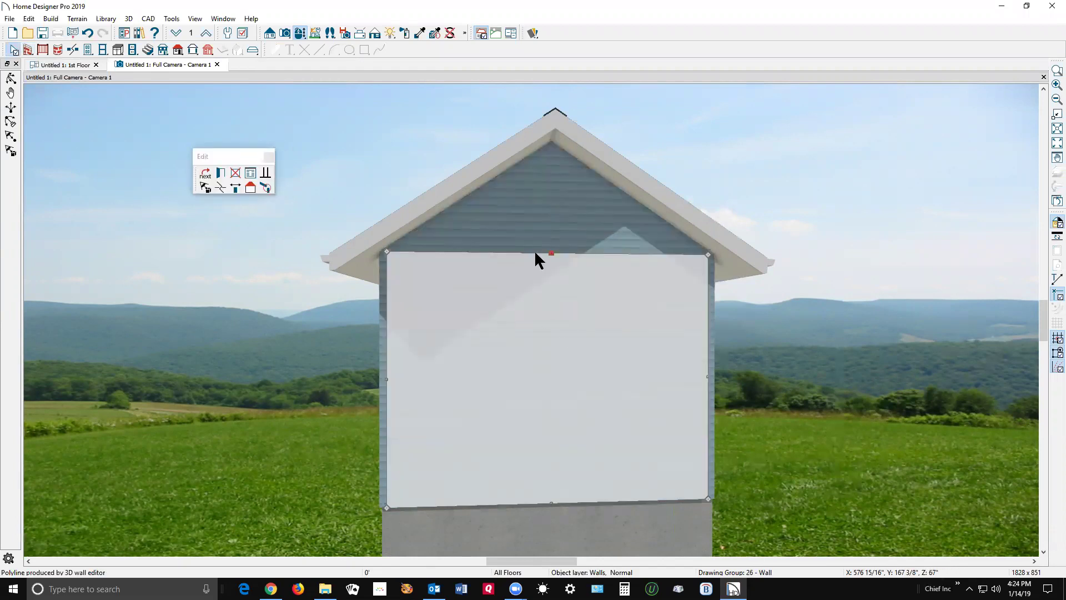
click(537, 214)
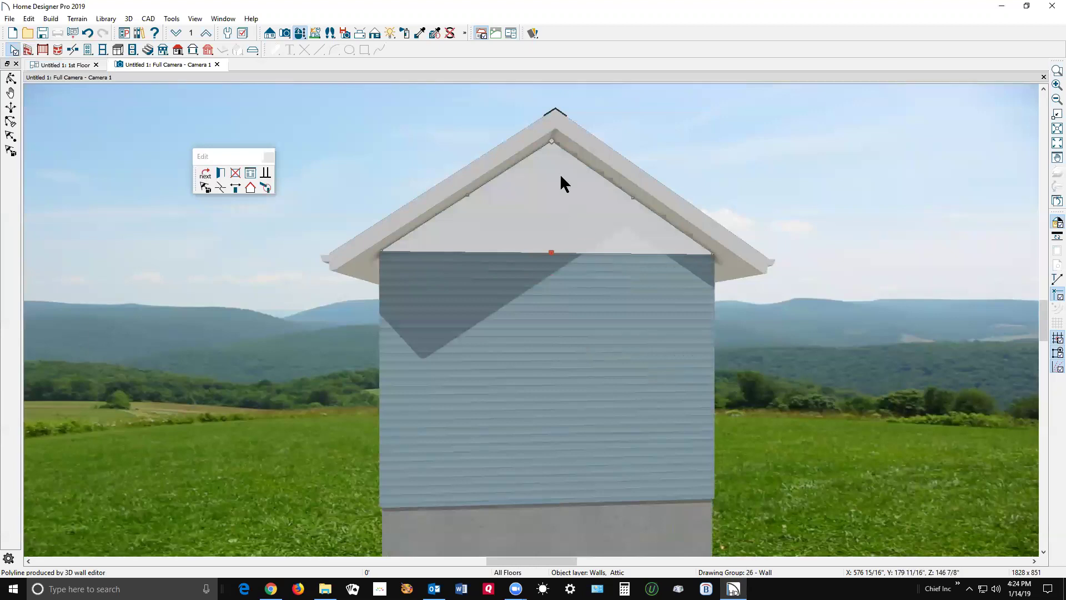
click(221, 174)
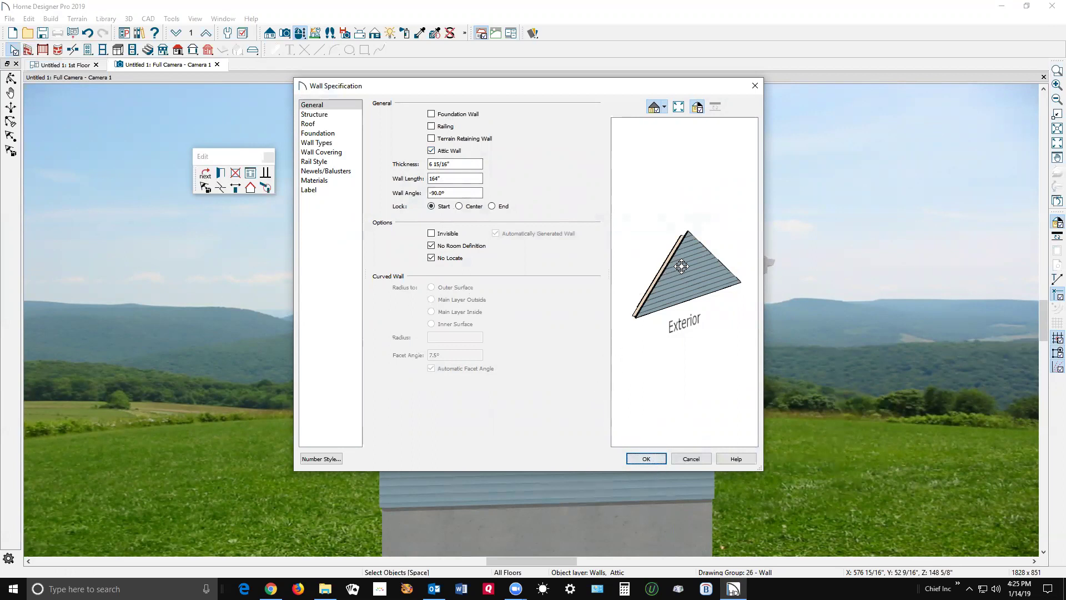
click(321, 183)
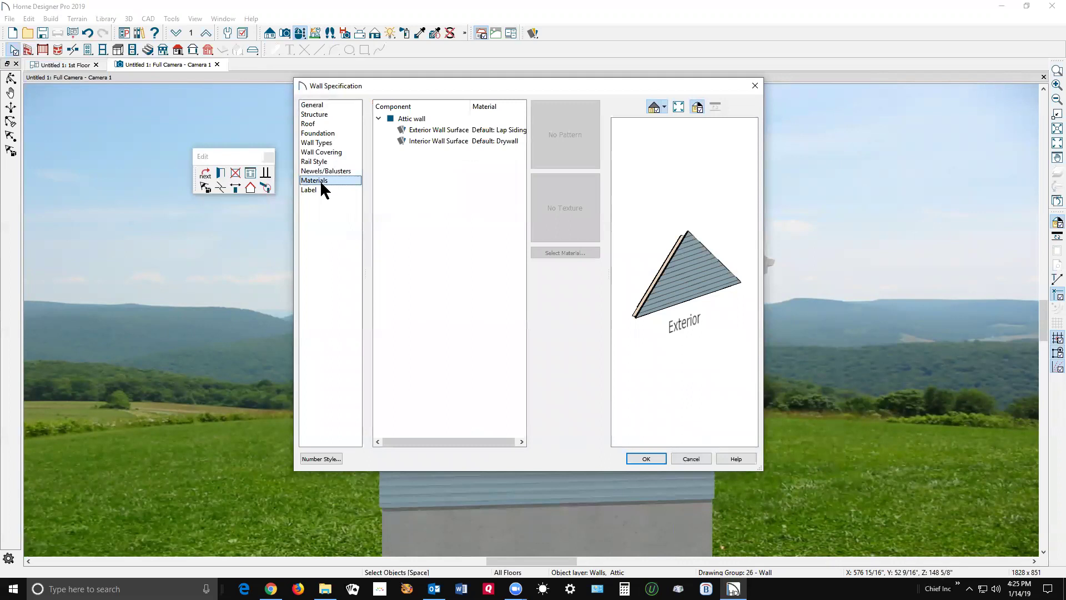
click(427, 130)
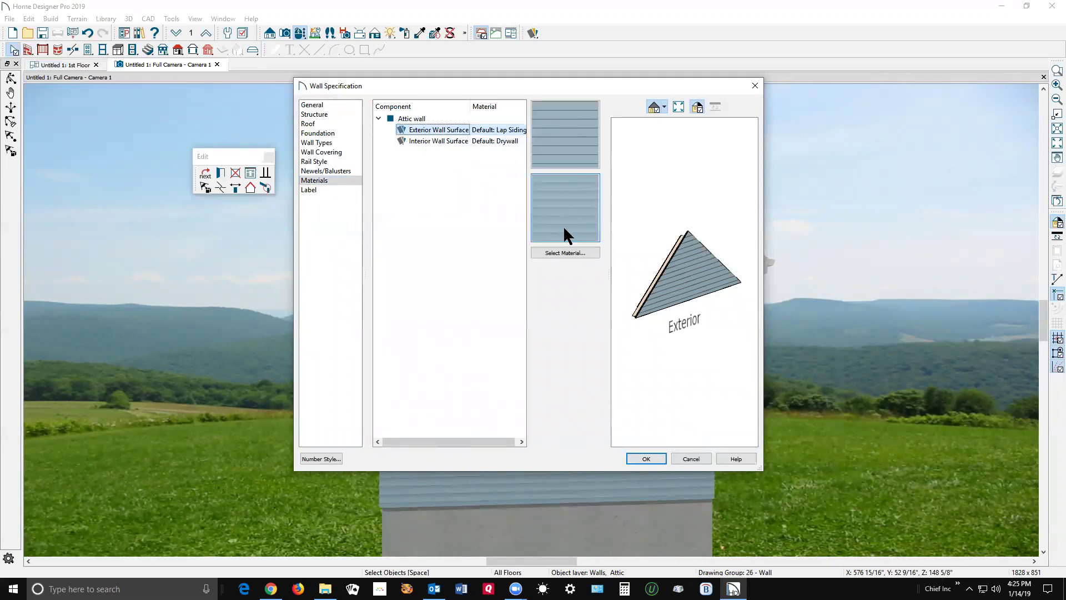
click(572, 252)
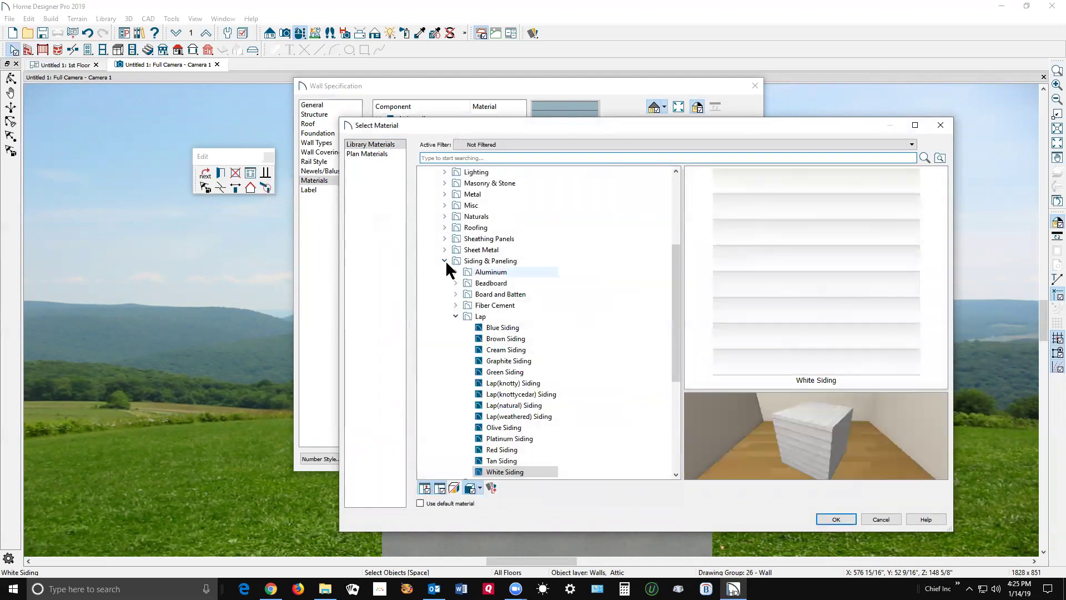
Assign the Cedar Tongue & Groove material from Siding & Paneling's Tongue and Groove category to the attic wall's exterior surface.
click(444, 261)
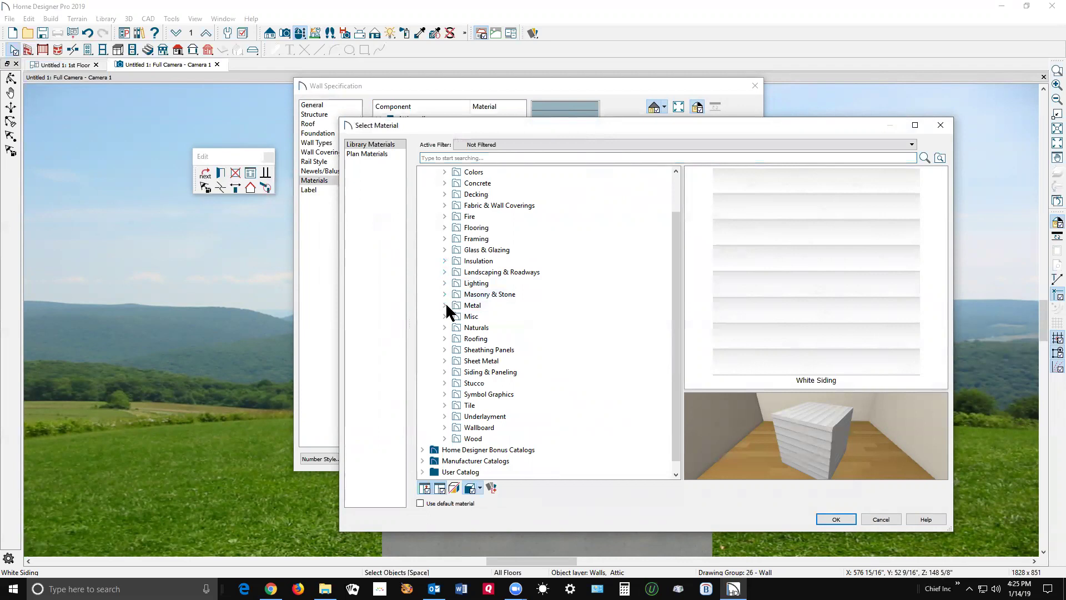
click(444, 372)
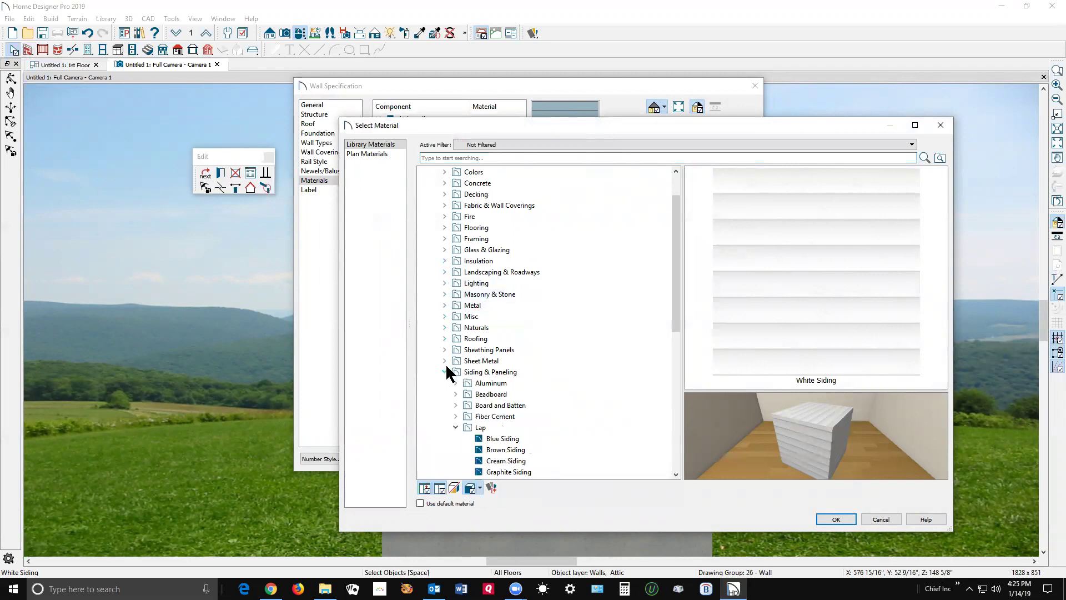
scroll(446, 311, down, 3)
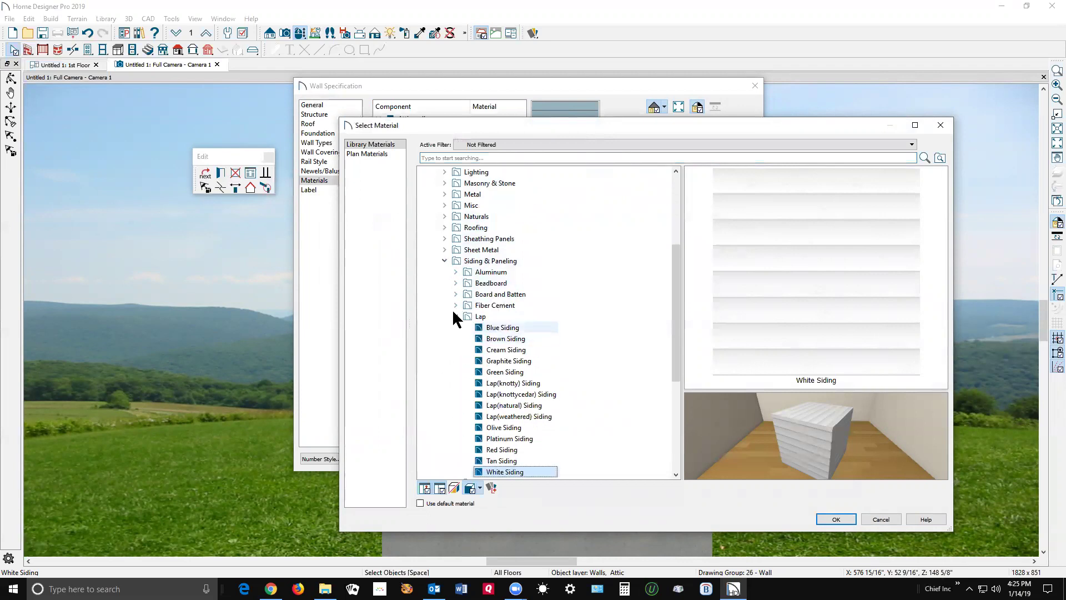
click(455, 316)
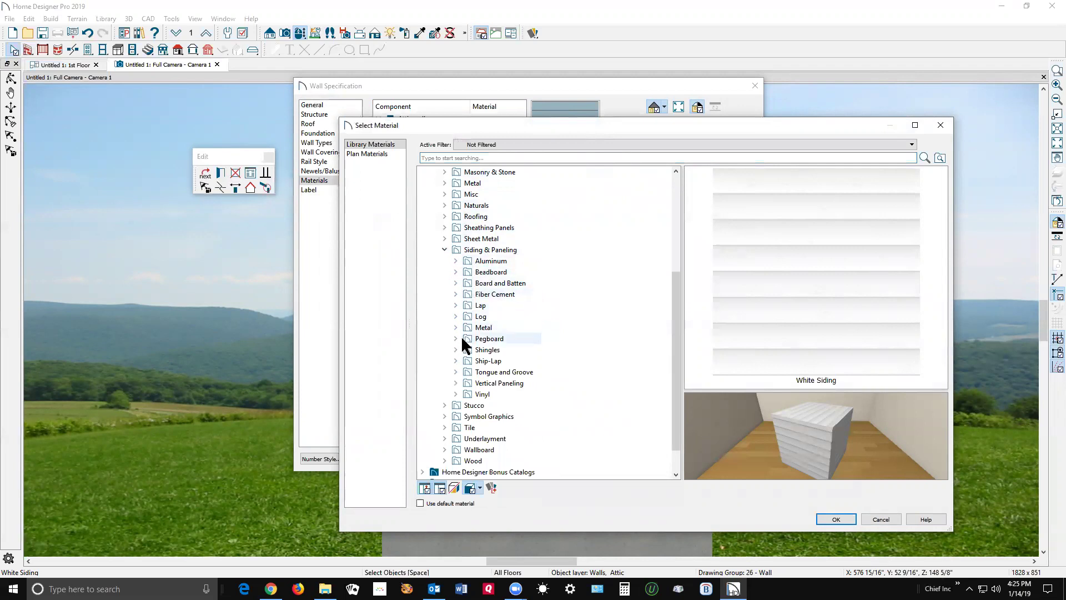
click(480, 250)
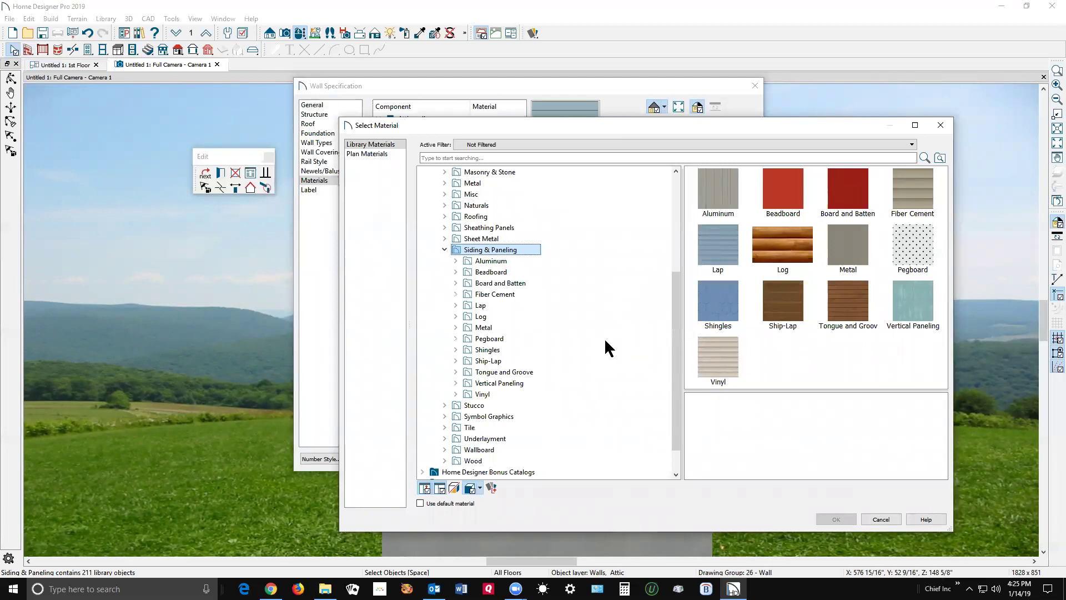
double_click(864, 325)
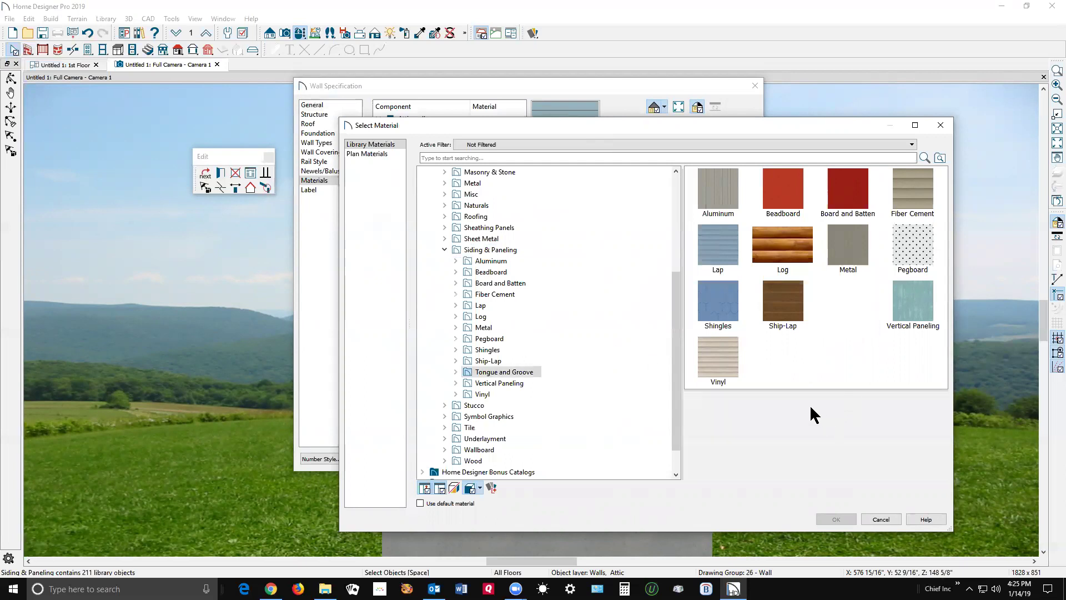
click(847, 321)
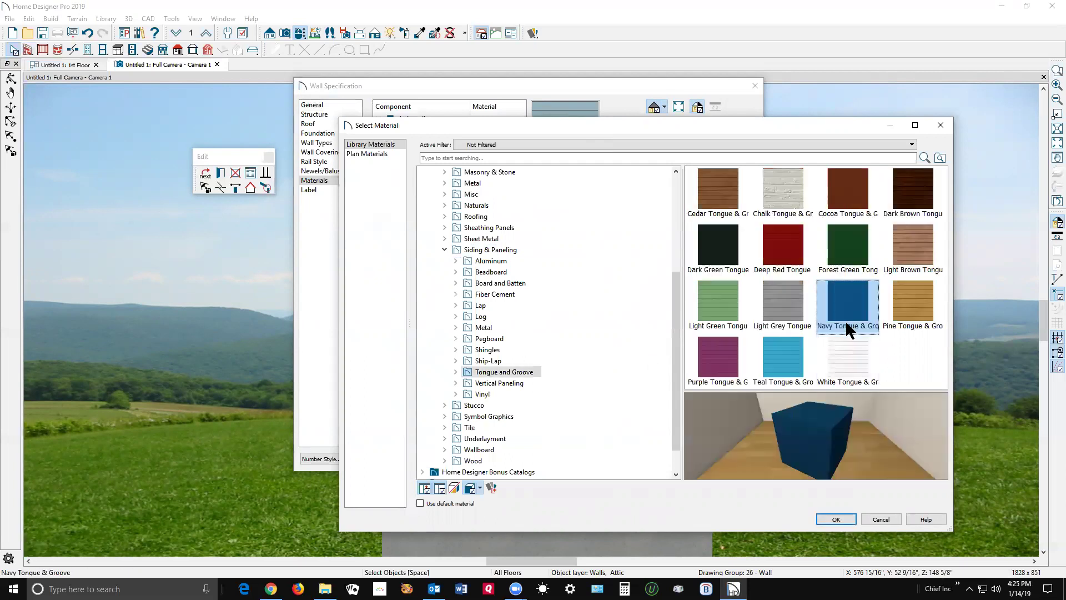
click(720, 187)
click(836, 518)
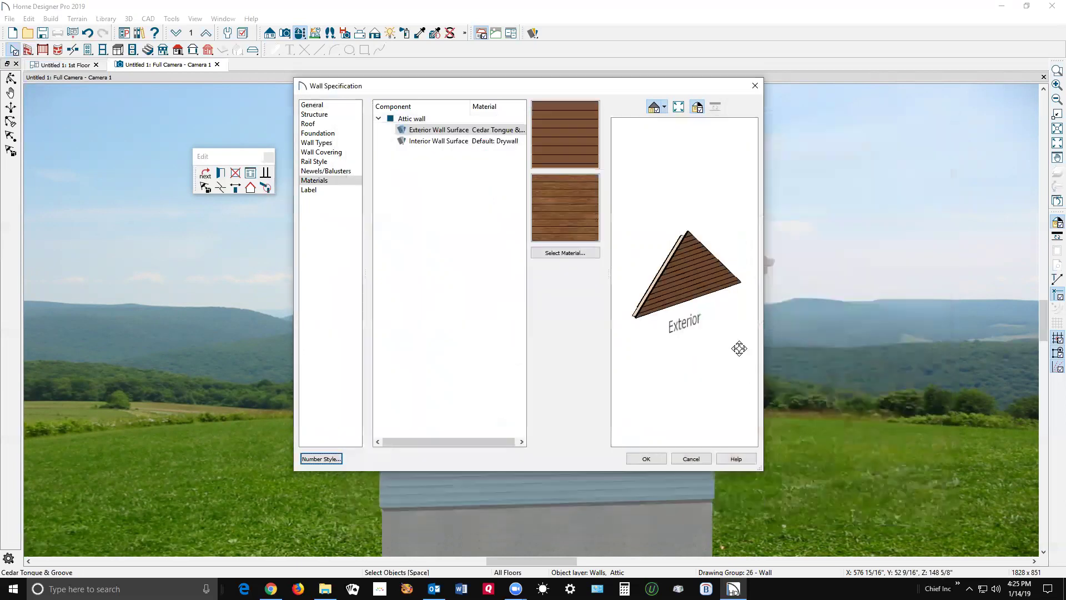
Preview the attic wall face-on and apply its new material, agreeing to retain the automatically generated wall.
drag(675, 286, 625, 269)
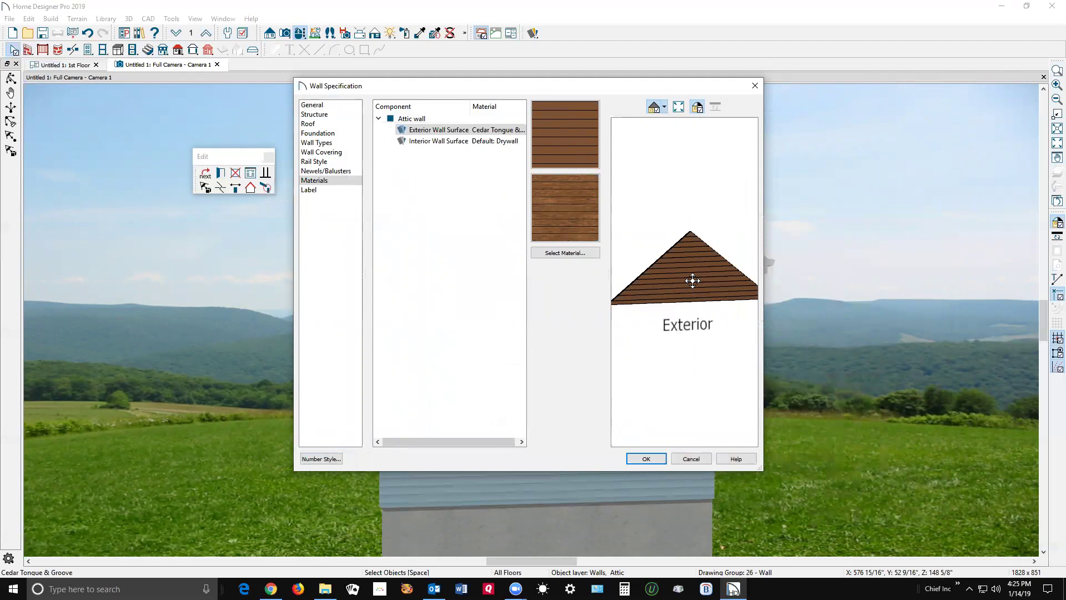
drag(609, 88, 880, 108)
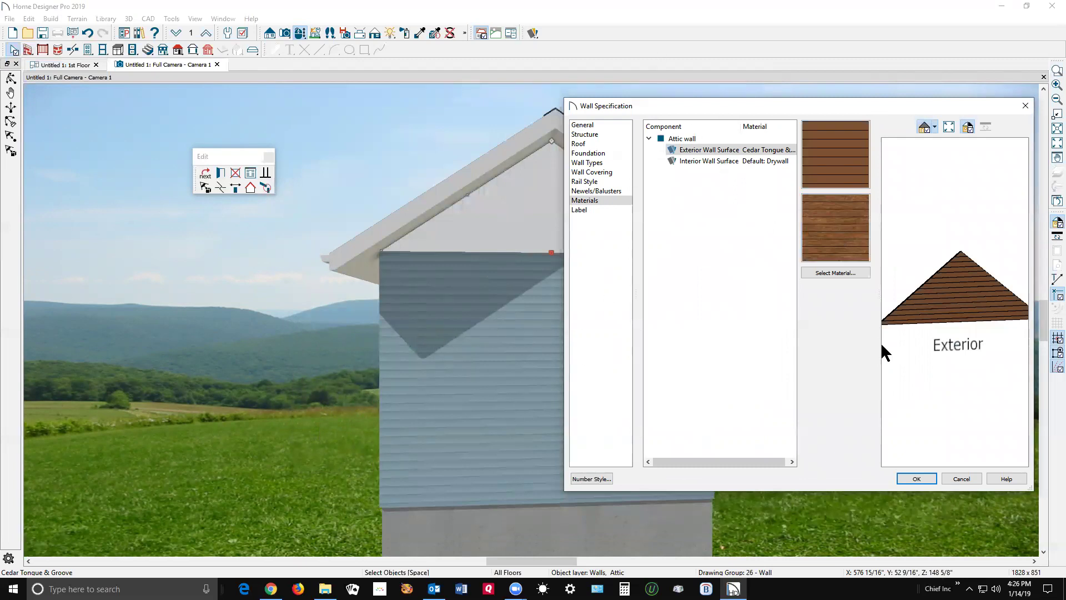
click(917, 479)
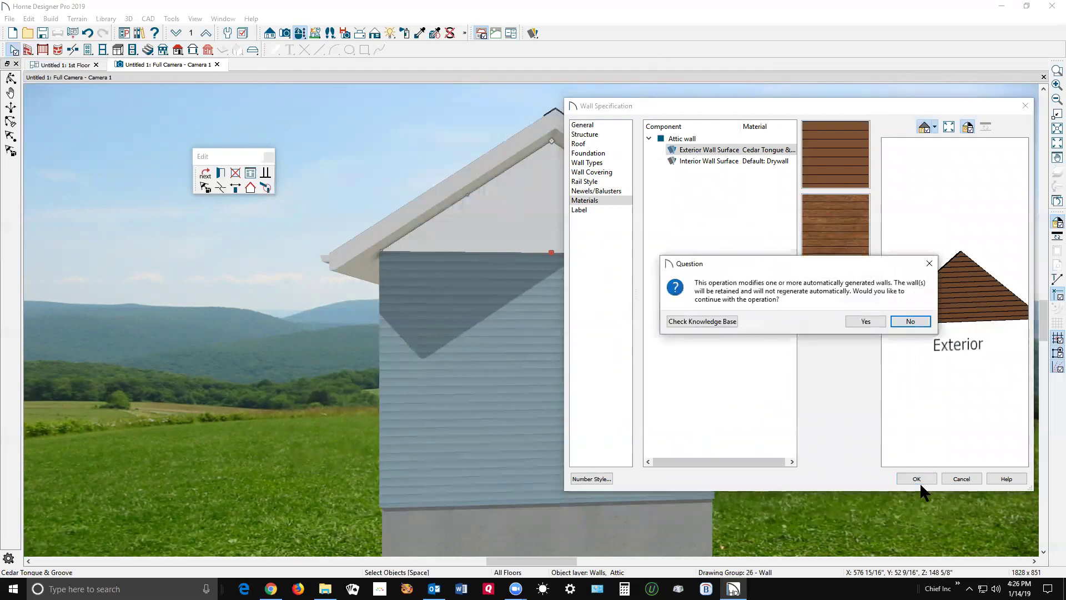
click(865, 321)
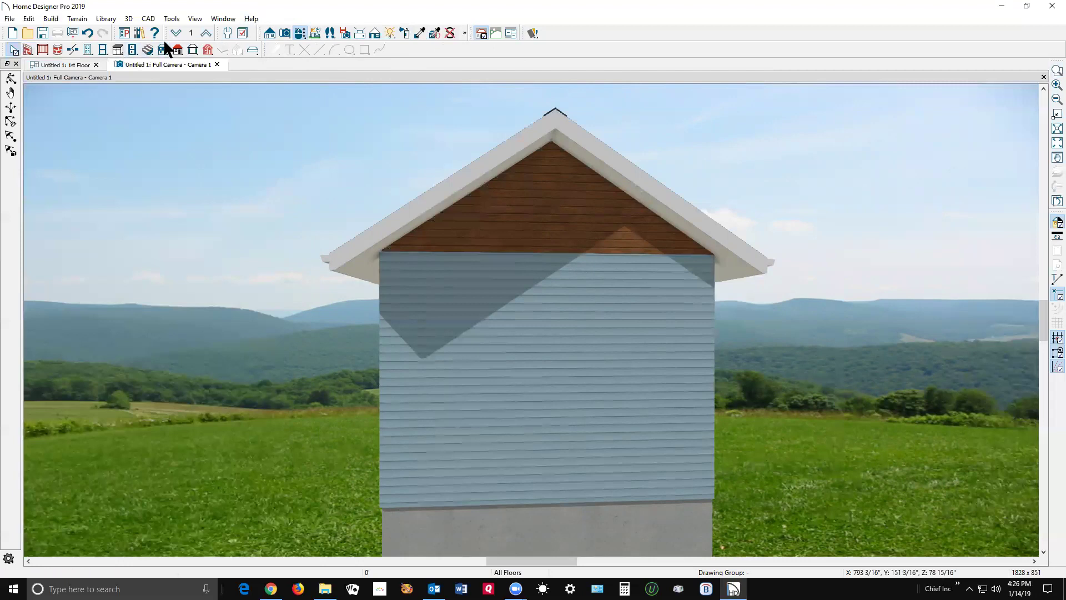
Open the gable siding's material definition with Adjust Material Definition and set its pattern angle to 90°.
click(533, 34)
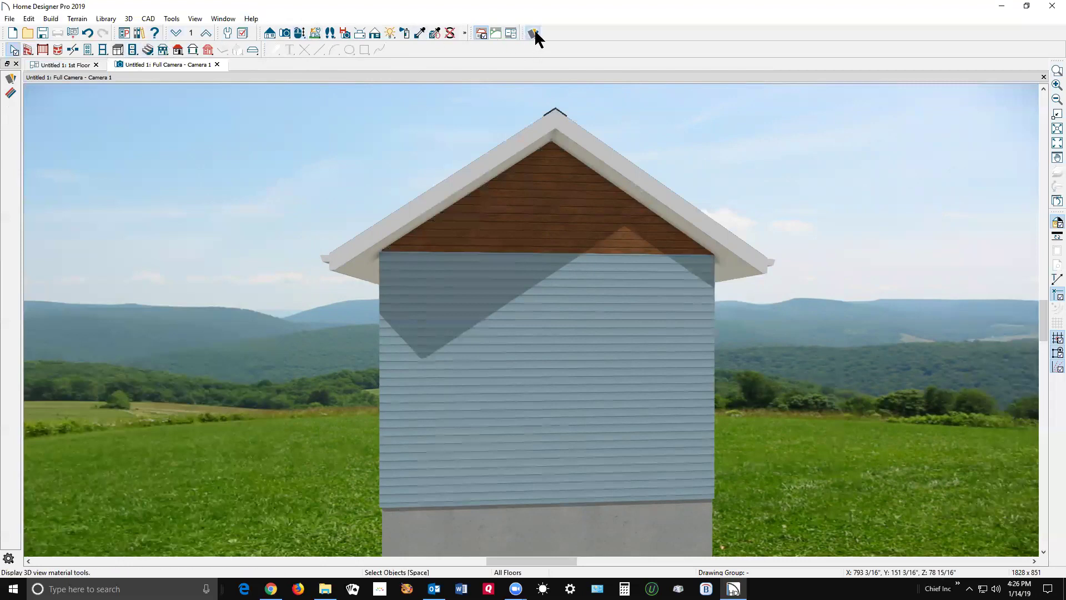
click(11, 95)
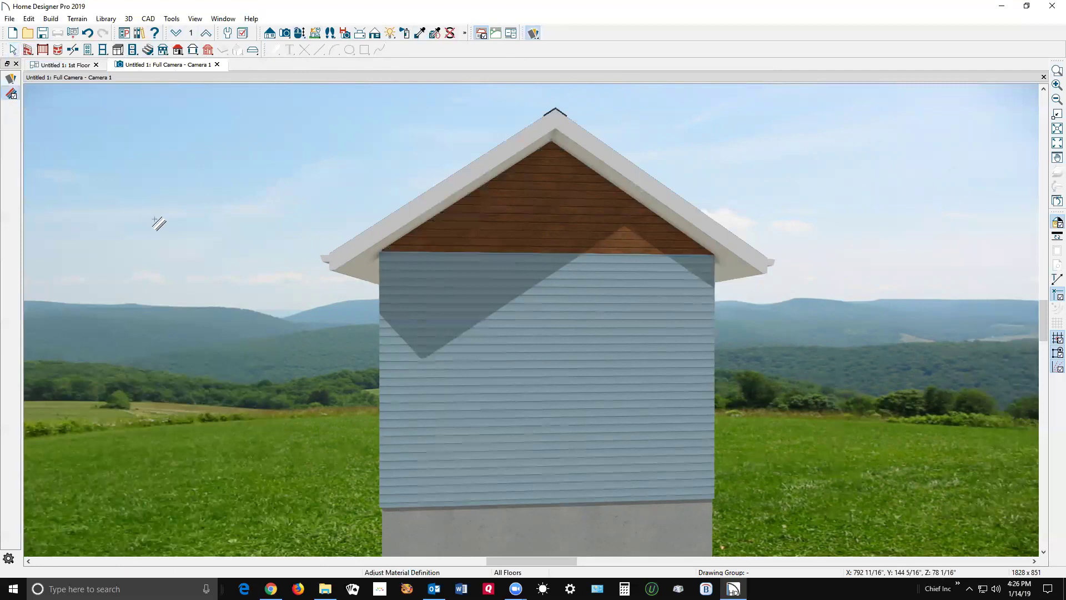
click(496, 227)
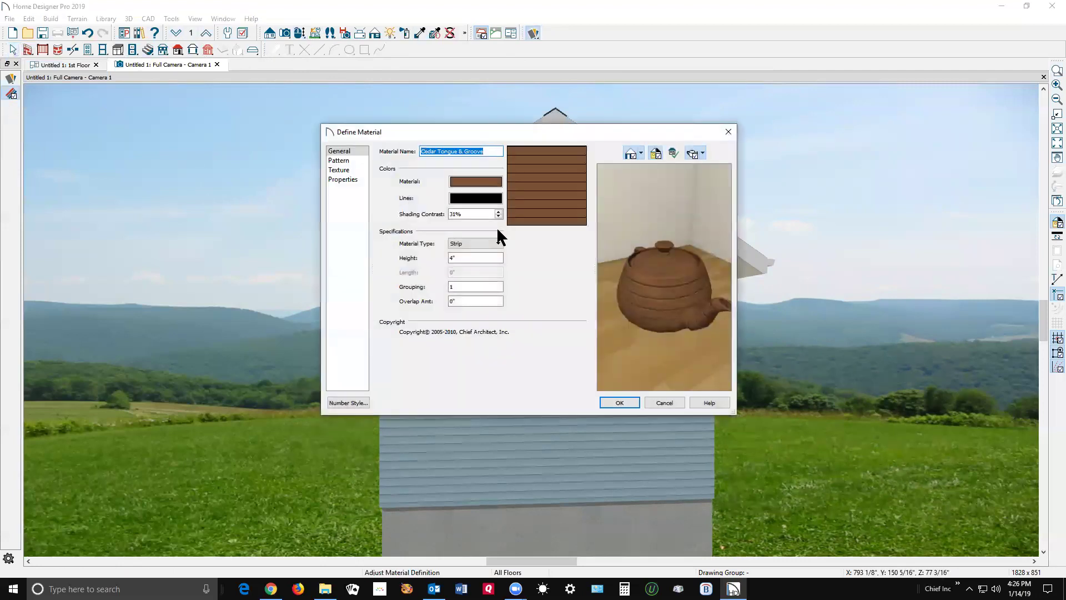
click(344, 161)
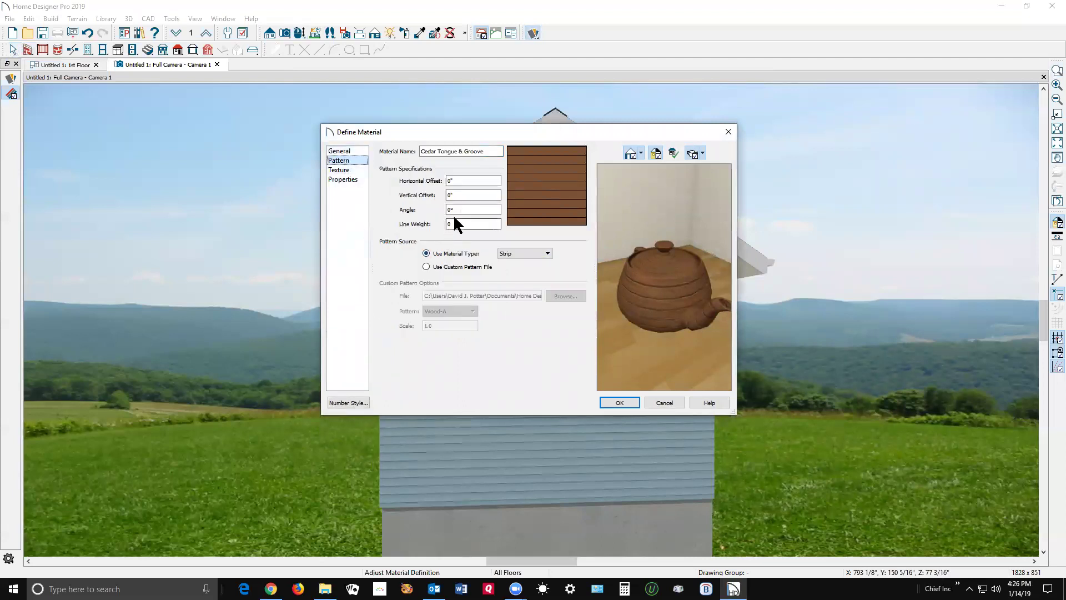
click(447, 209)
text(9)
key(Tab)
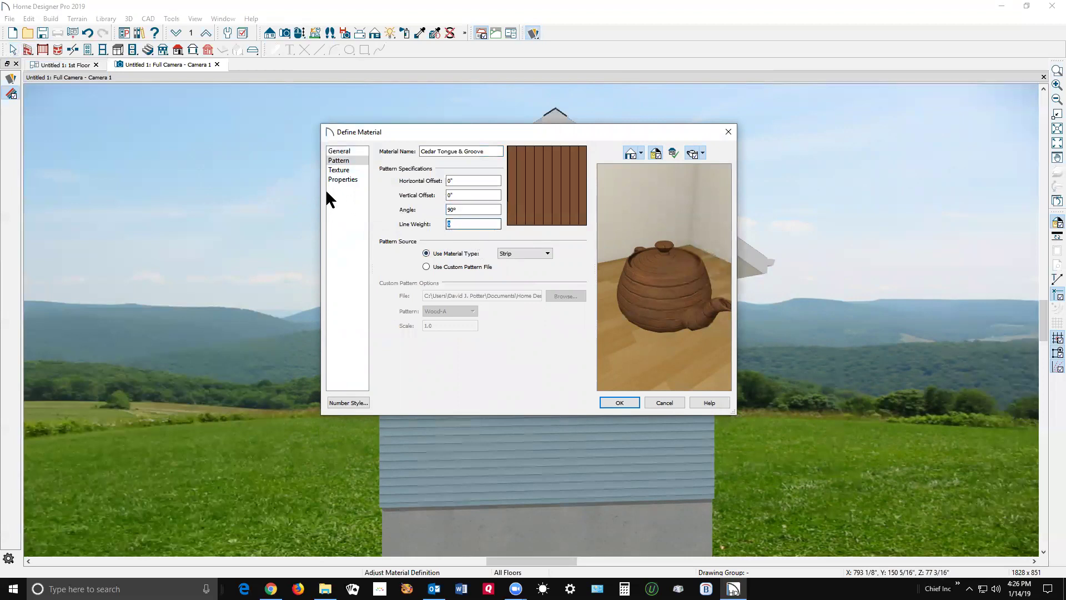
Set the Cedar Tongue & Groove texture angle to 90° and apply the adjusted material to the gable siding.
click(344, 171)
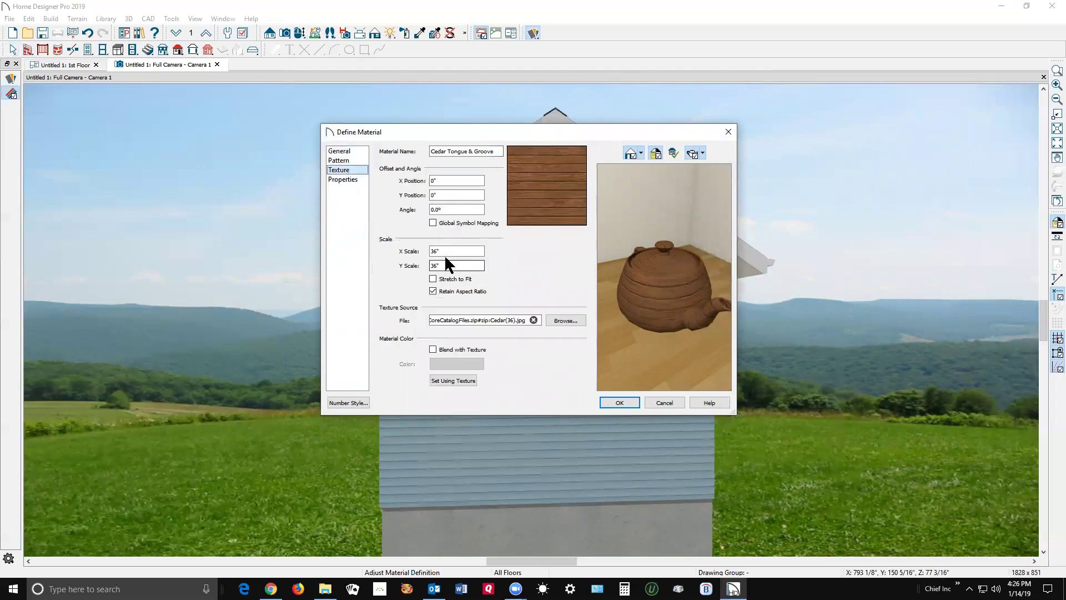
click(340, 161)
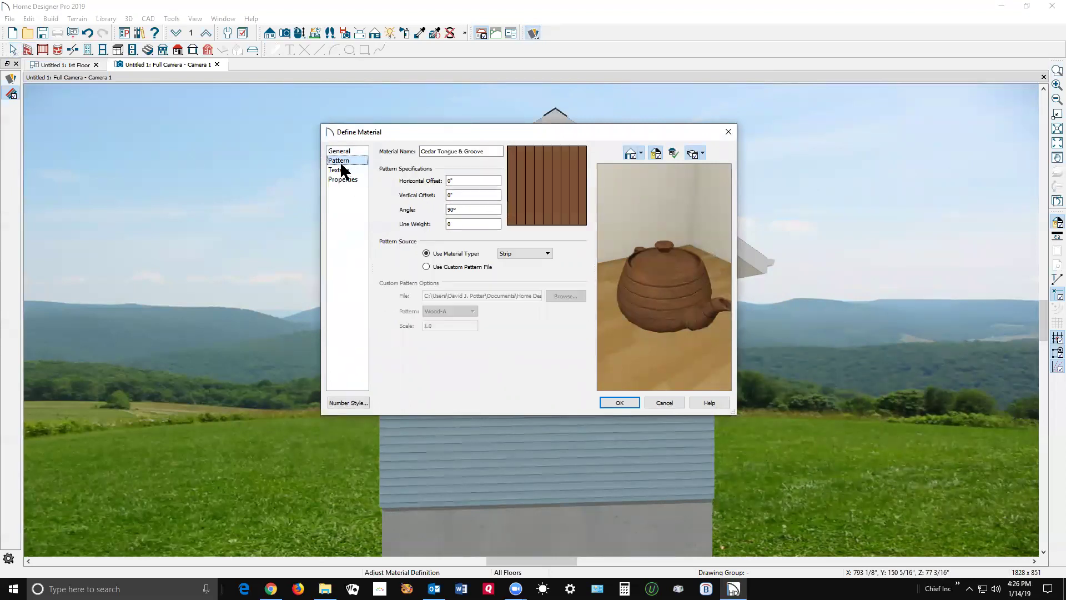
click(336, 170)
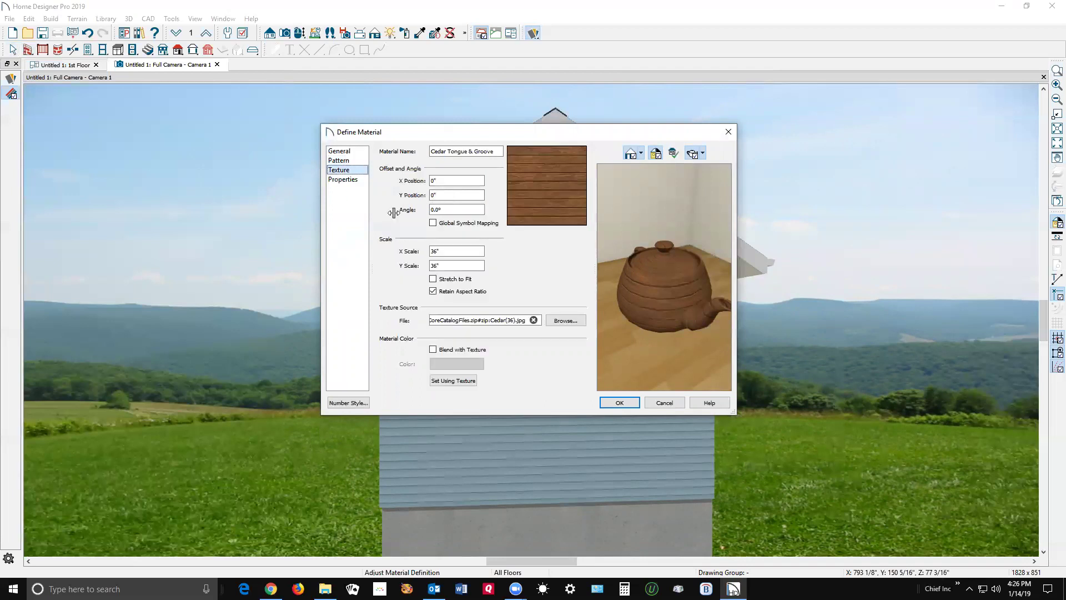
click(431, 210)
text(9)
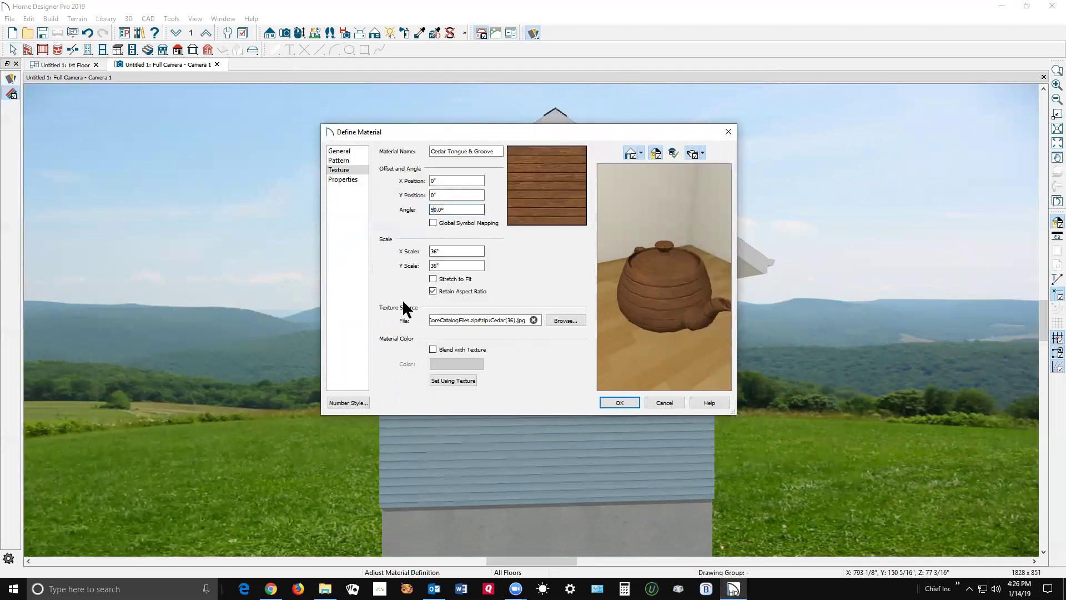
click(606, 400)
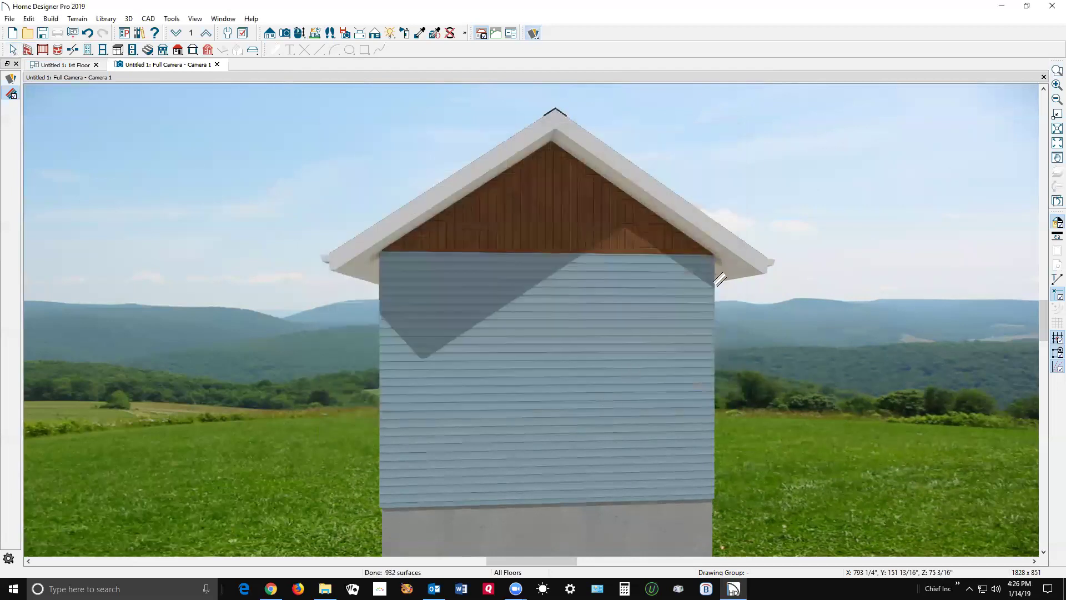
scroll(562, 245, up, 2)
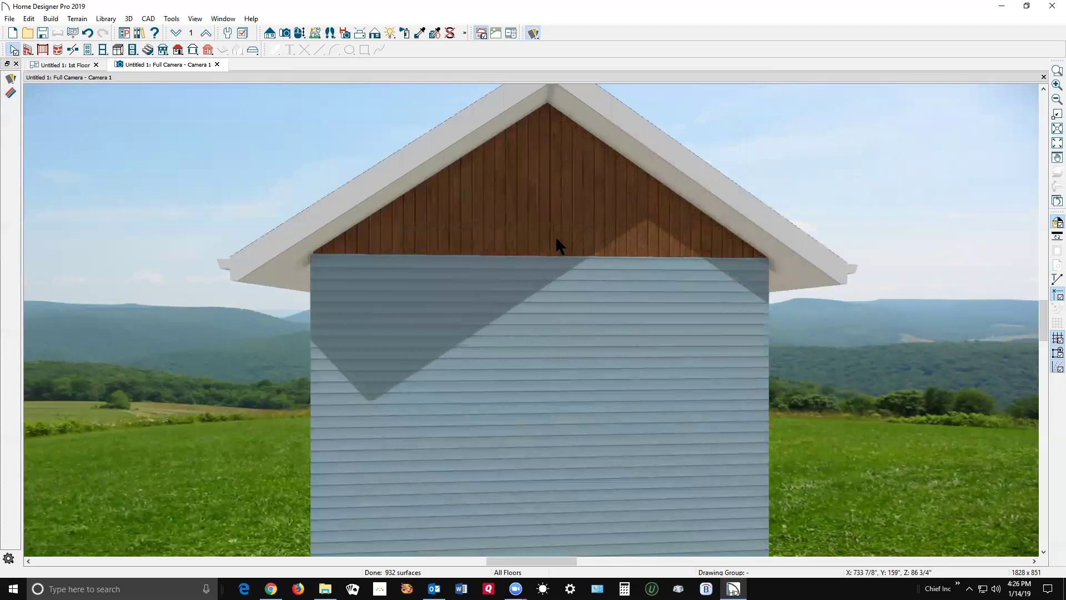
Convert the attic wall into a pony wall with Siding-6 as both its upper and lower wall type.
click(494, 181)
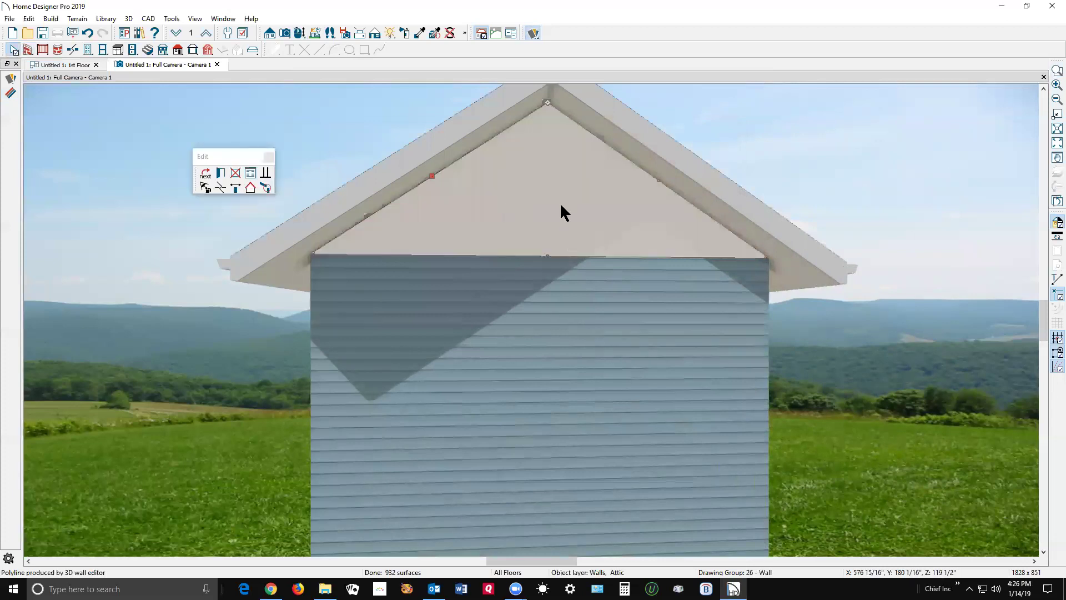
click(222, 174)
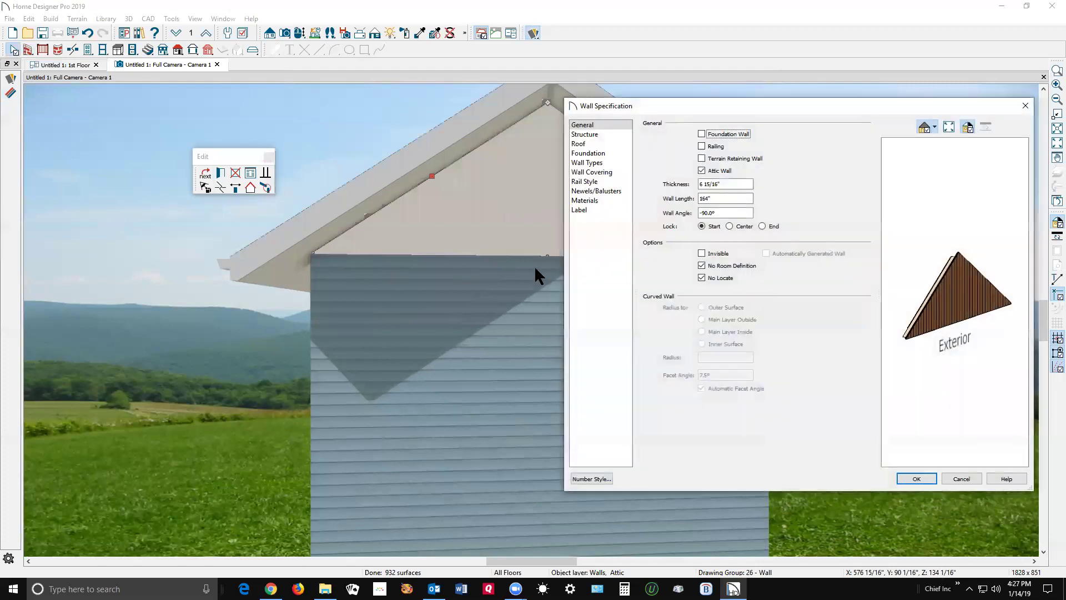
click(592, 163)
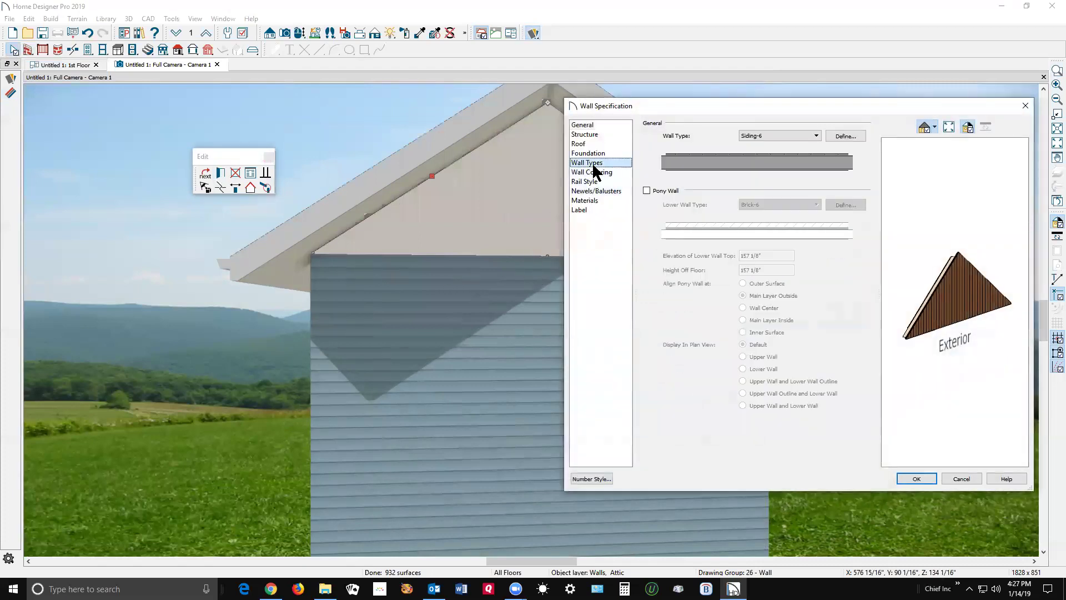
click(647, 191)
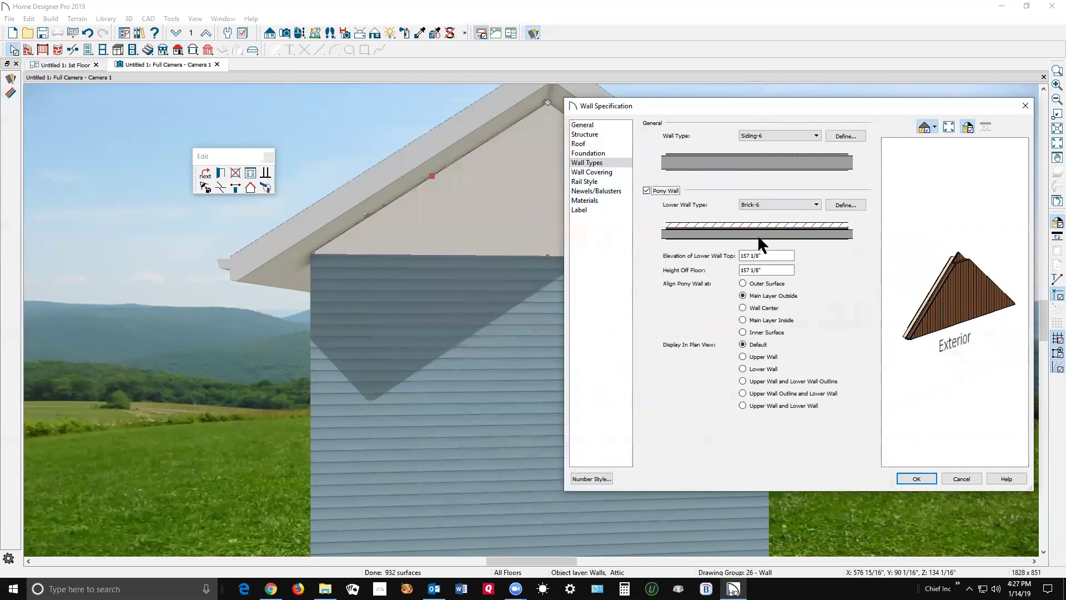
click(817, 135)
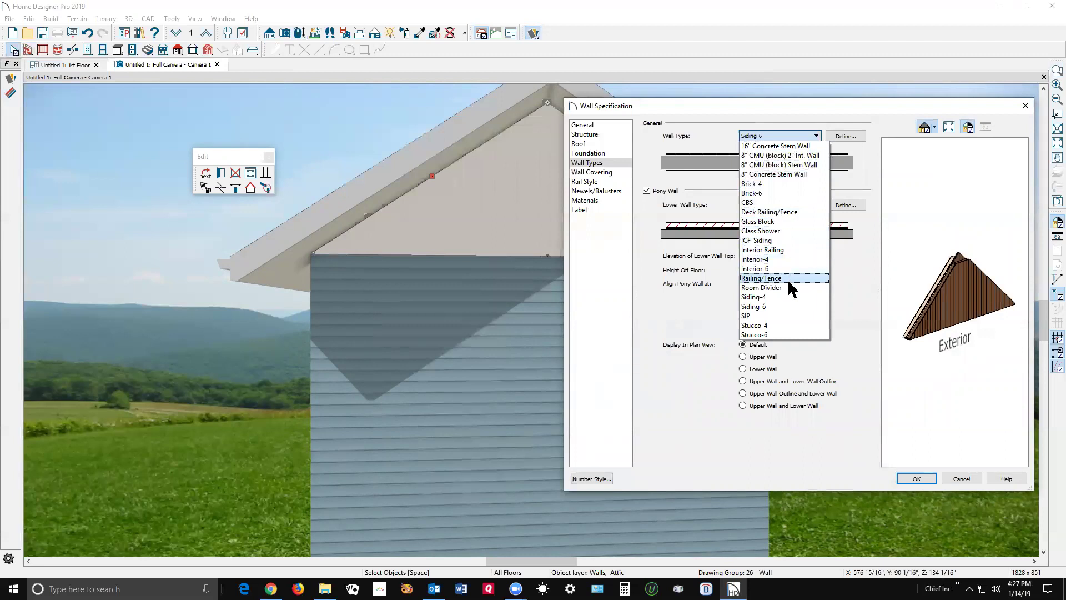
click(780, 306)
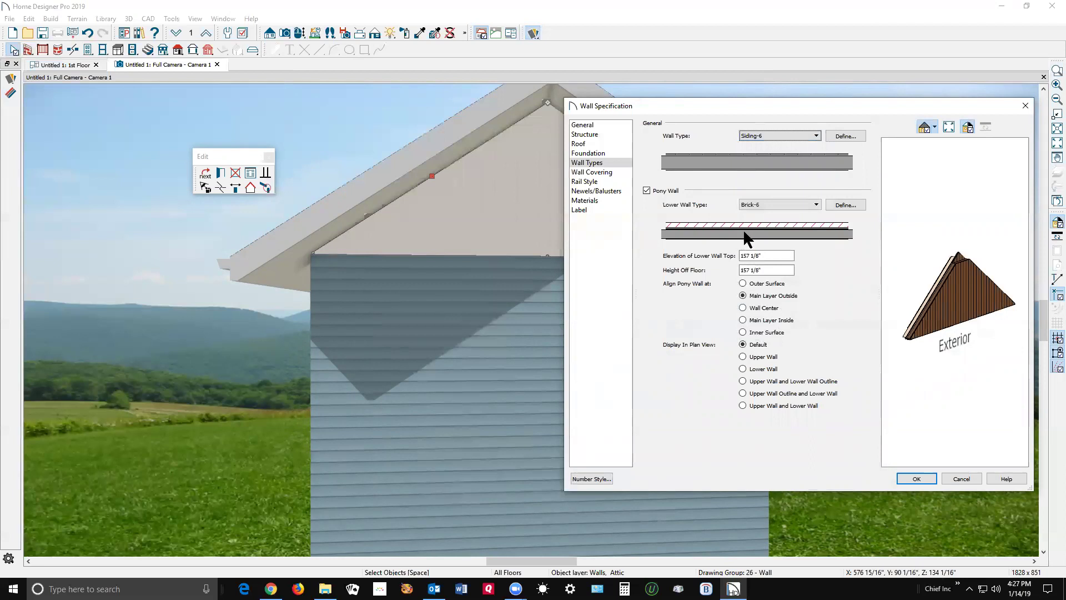
click(811, 206)
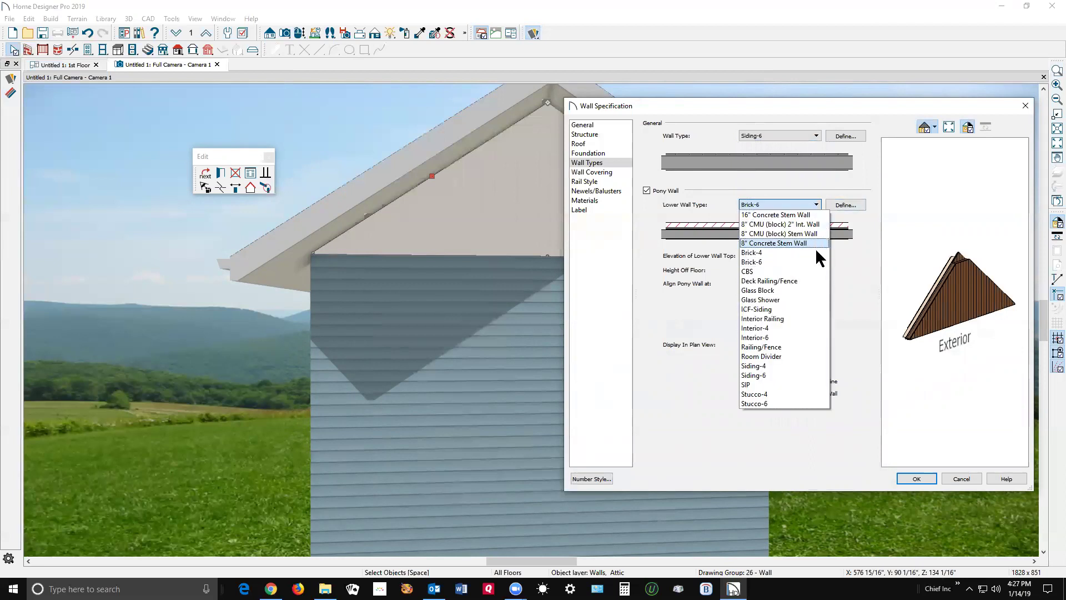
click(769, 374)
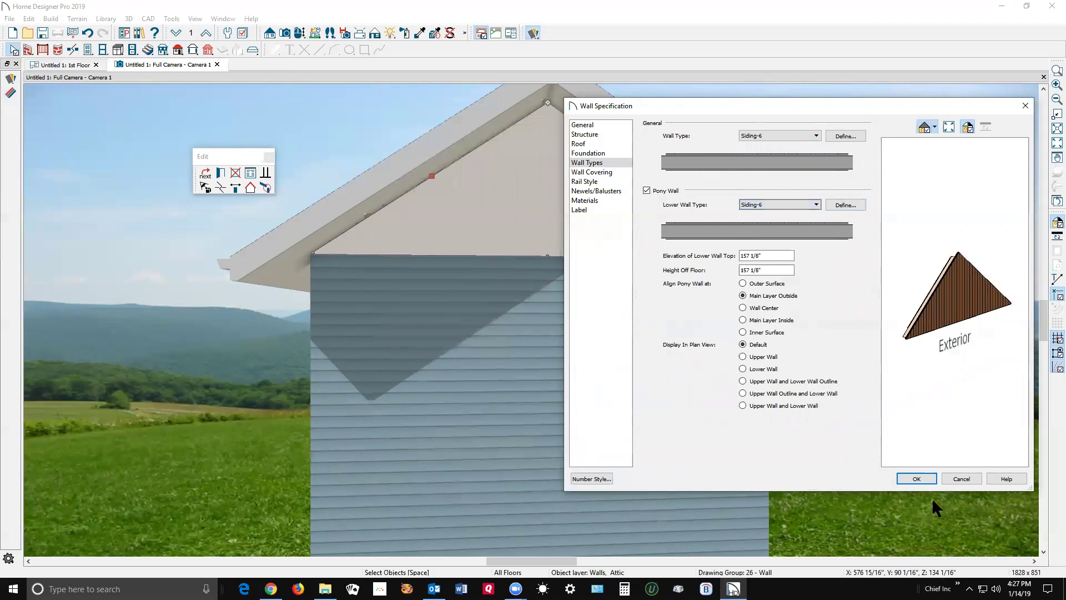
click(919, 480)
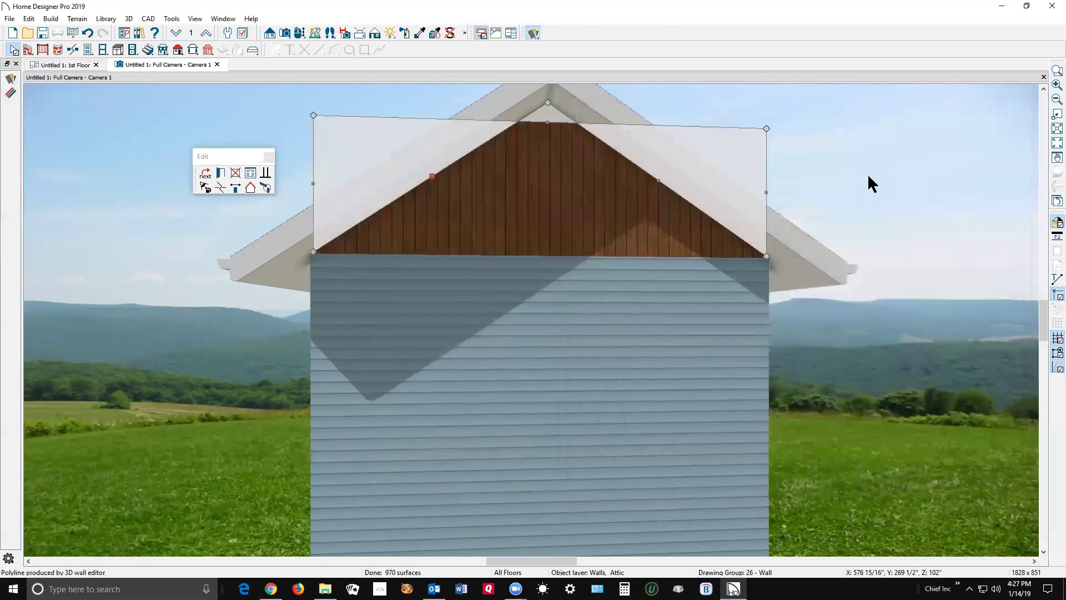
Lower the dividing edge between the attic pony wall's two sections to about halfway up the gable.
click(566, 202)
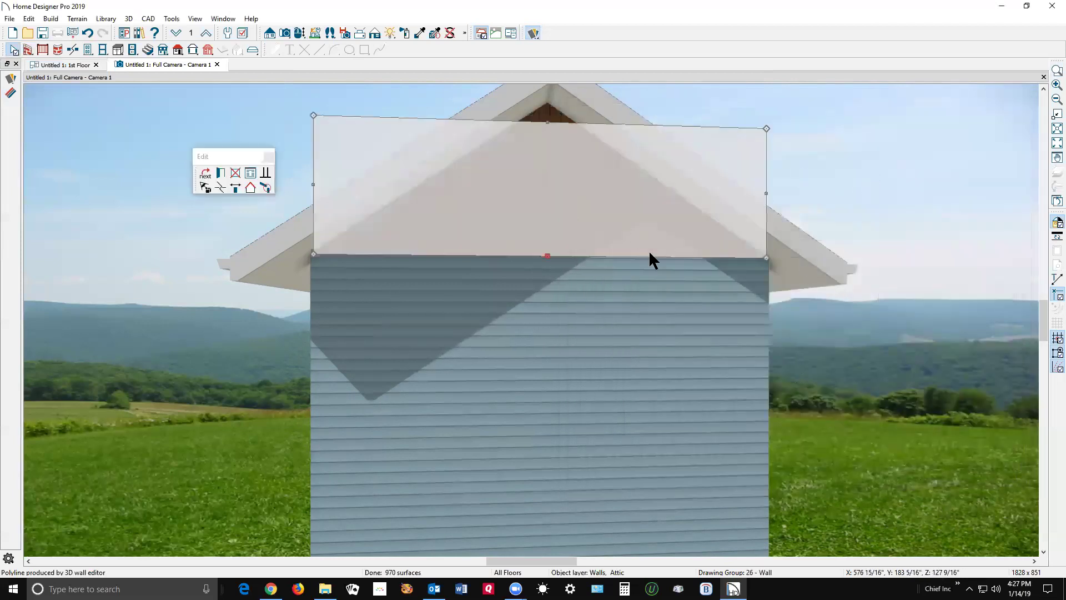
click(544, 122)
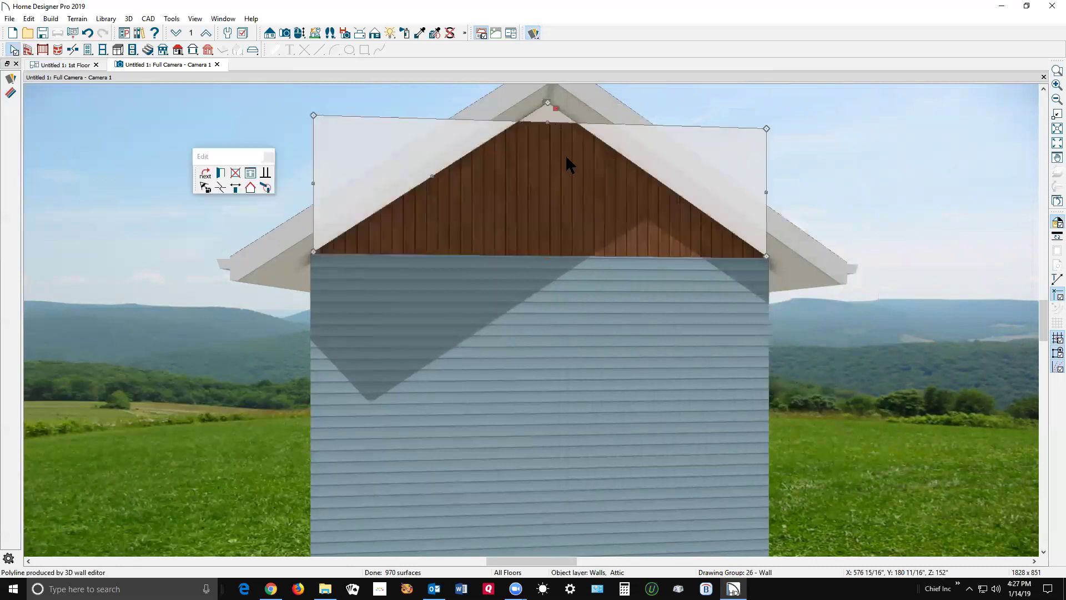
click(547, 120)
drag(545, 122, 546, 185)
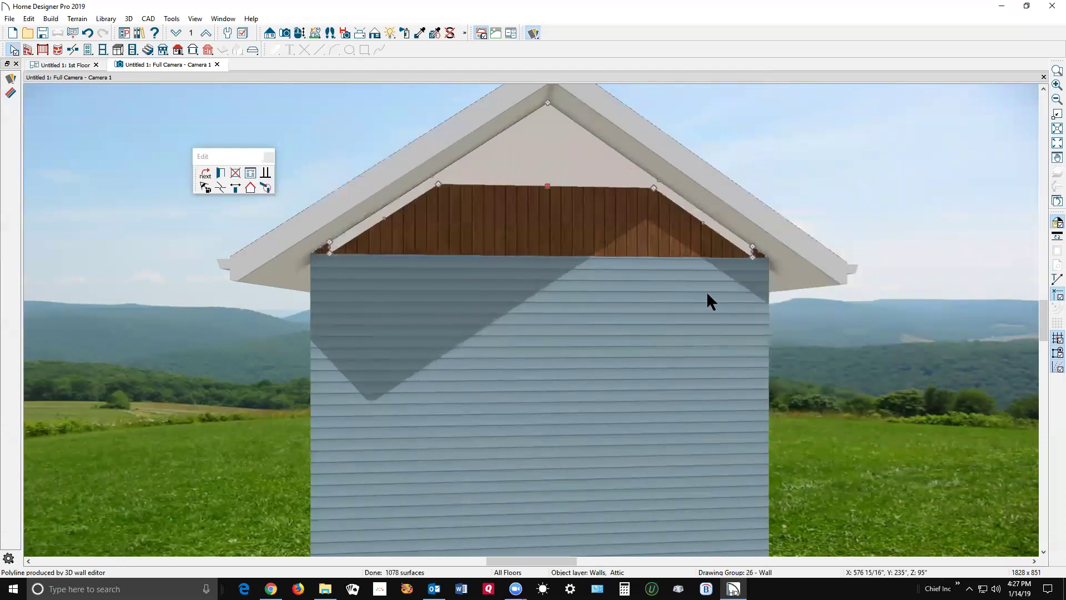
click(817, 119)
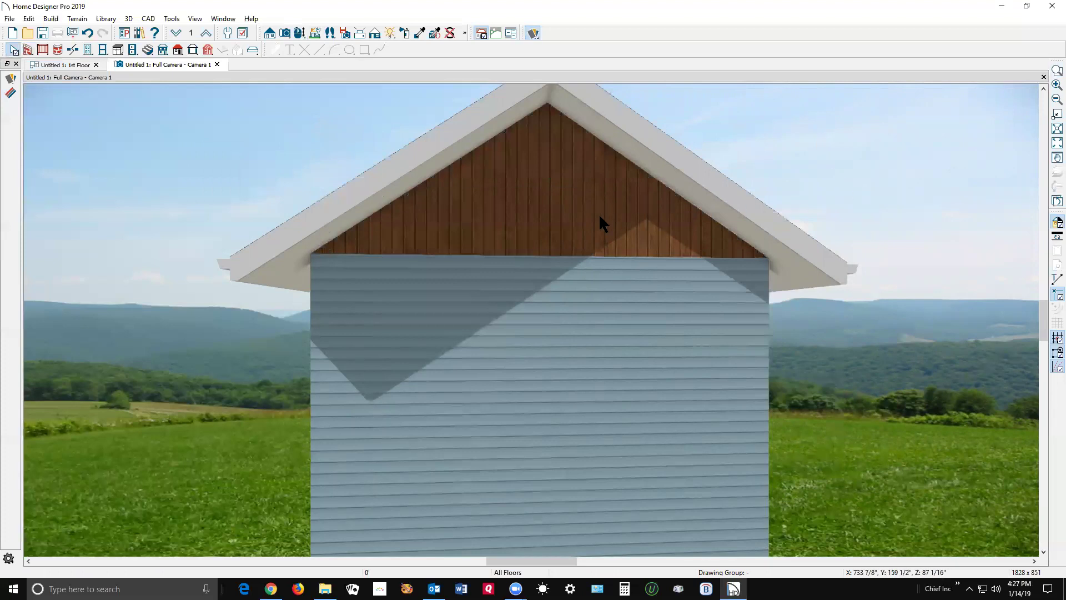
Sample the Lap Siding from the main wall and paint it onto the lower section of the gable's pony wall.
click(574, 211)
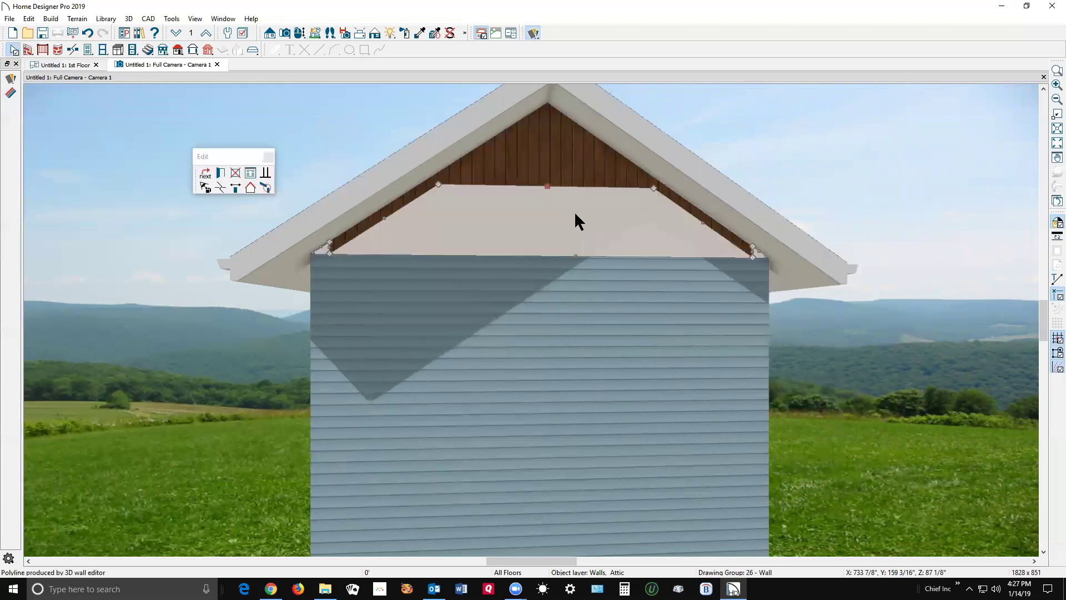
click(792, 121)
click(420, 34)
click(567, 362)
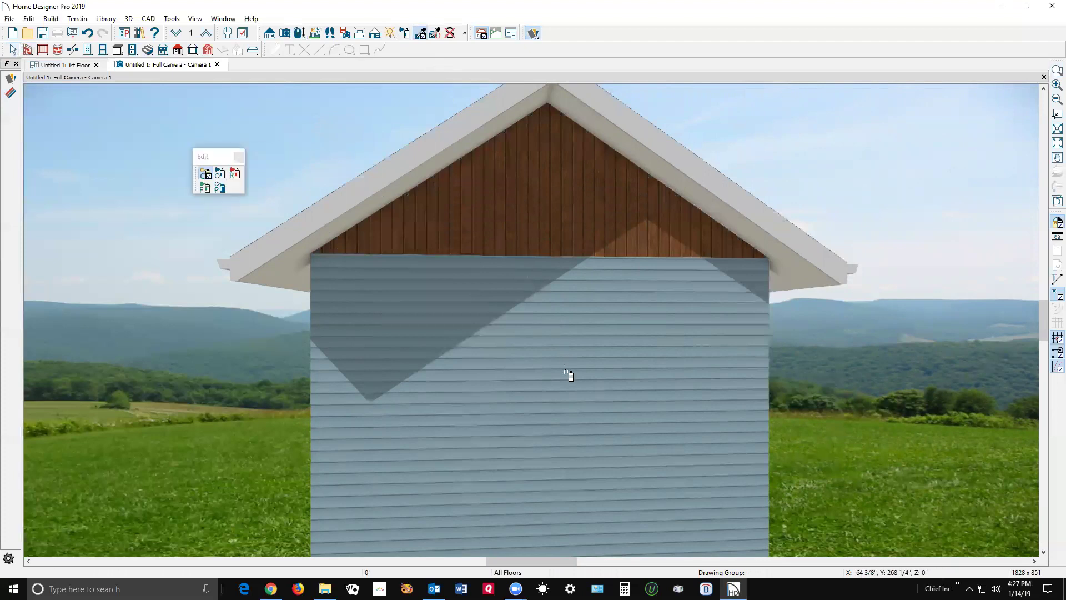
click(206, 176)
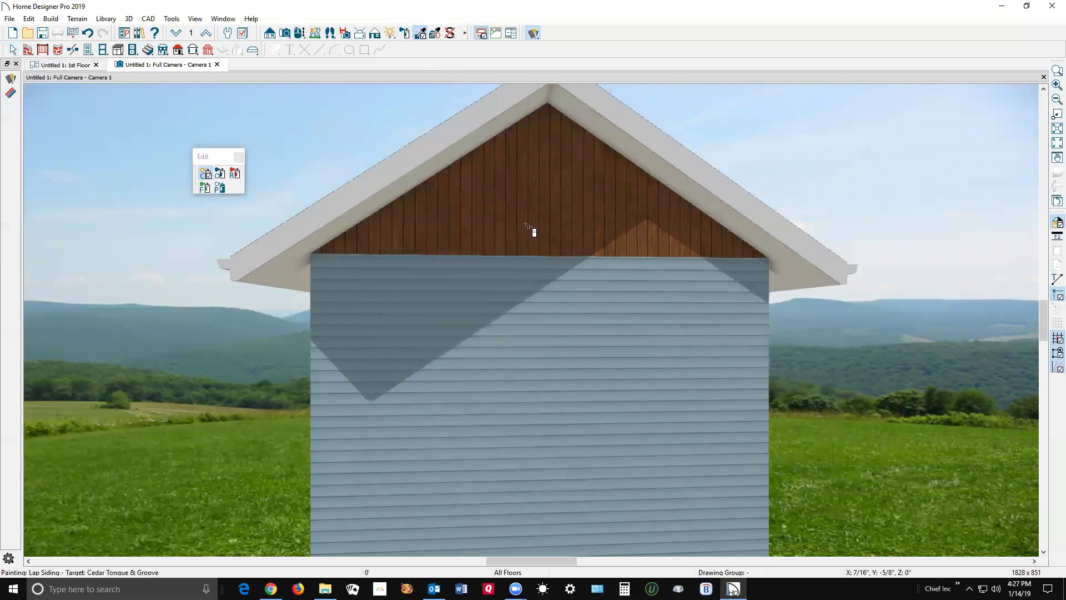
click(544, 245)
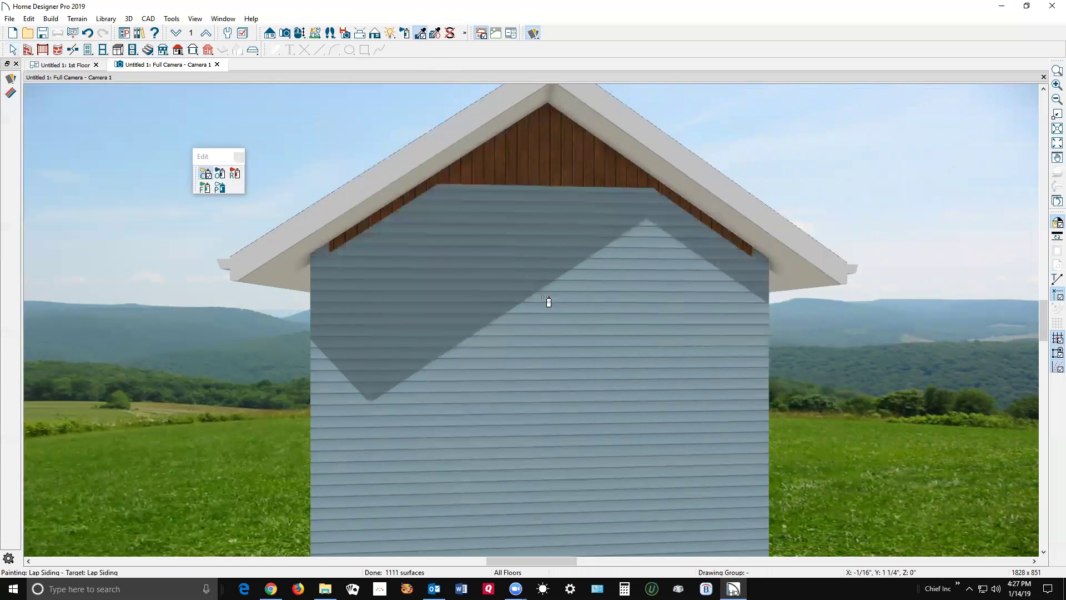
key(space)
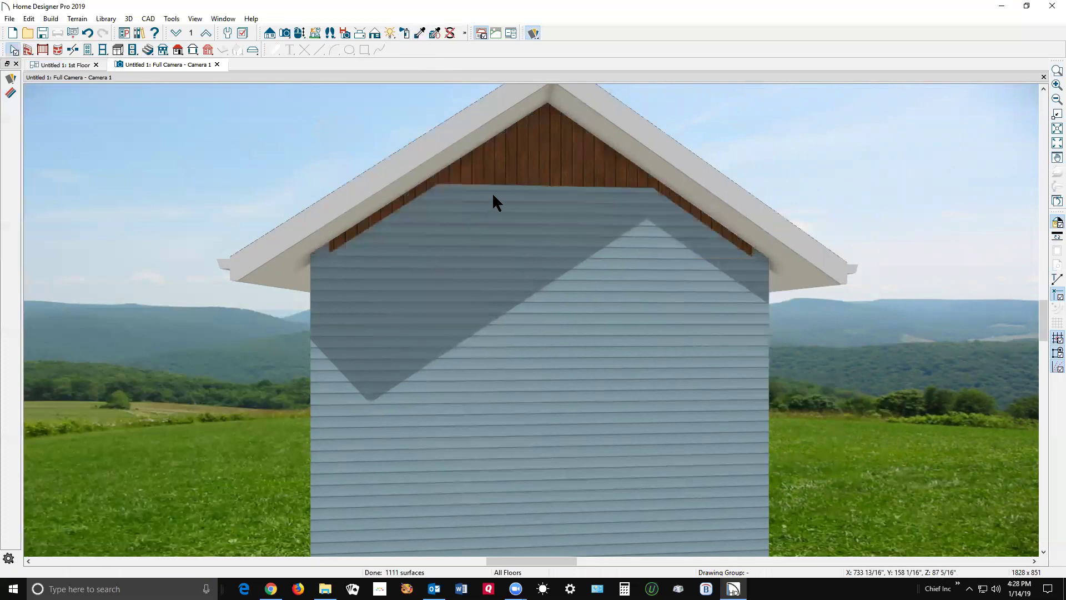
Try to pull the left end of the gable's upper pony wall section up along the roof slope.
click(478, 193)
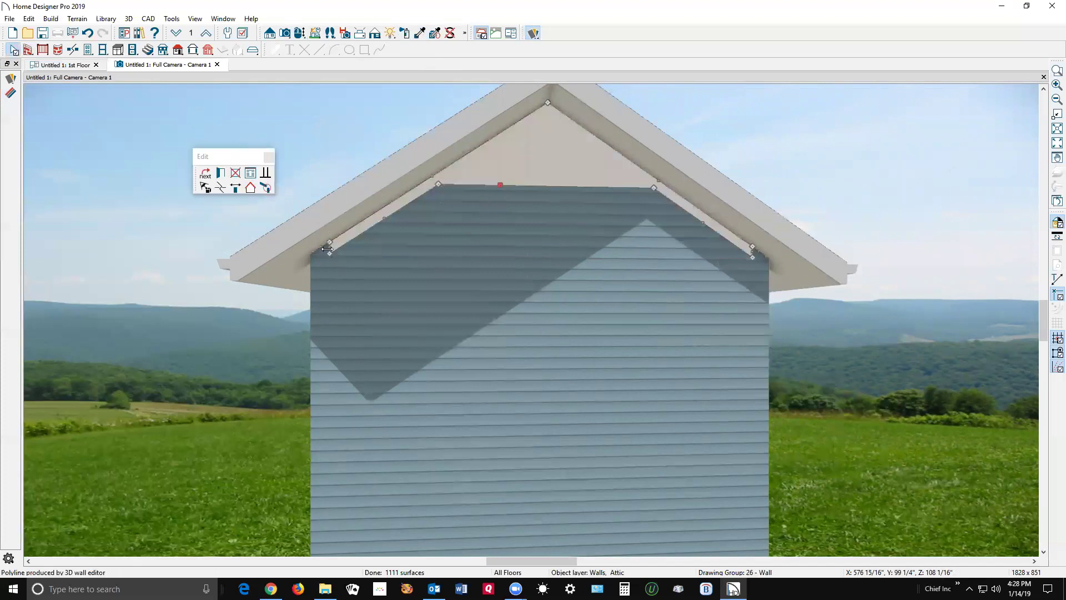
drag(331, 248, 430, 188)
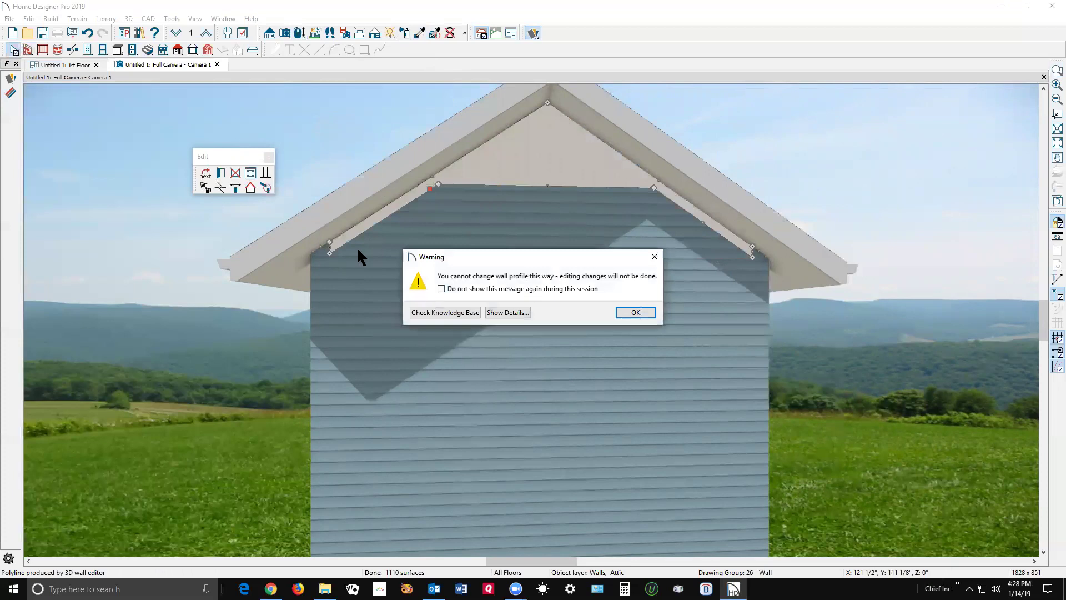
click(622, 312)
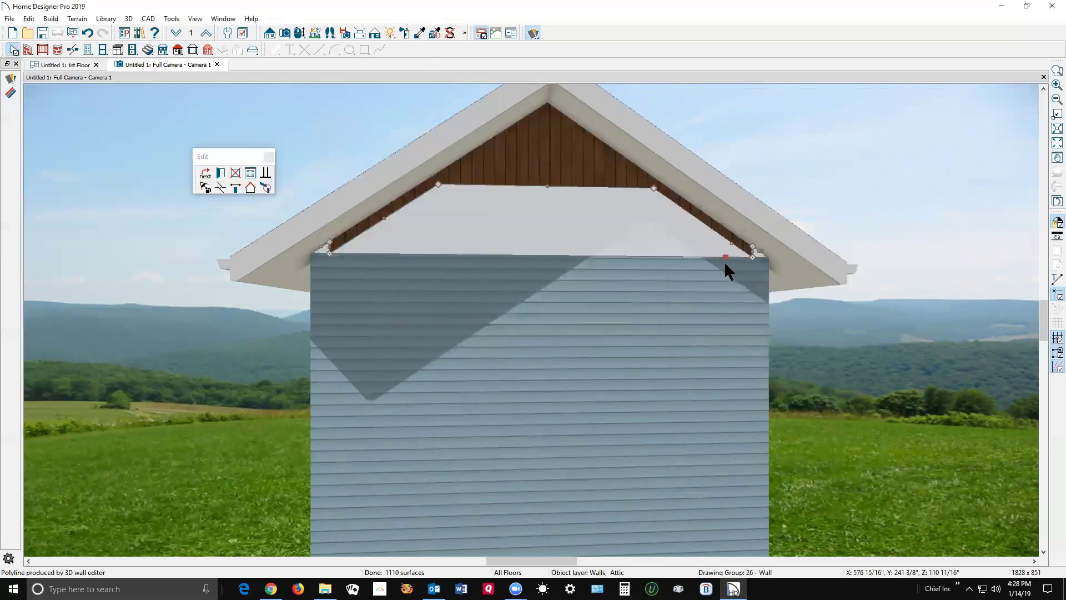
Try to move the right end of the gable's lower pony wall section up to the dividing edge's right corner.
scroll(758, 255, up, 3)
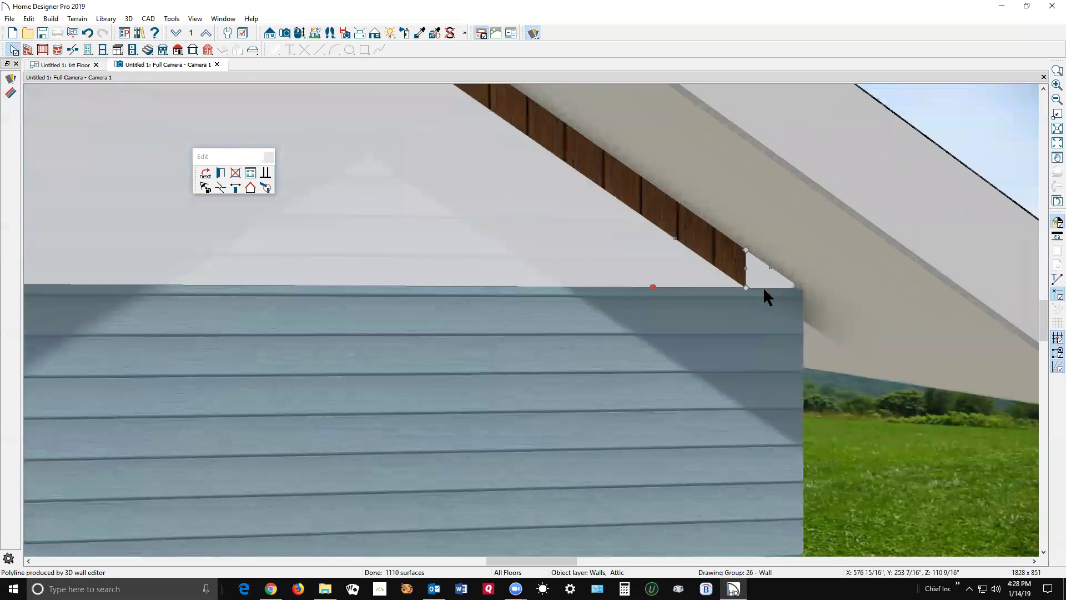
scroll(763, 289, down, 3)
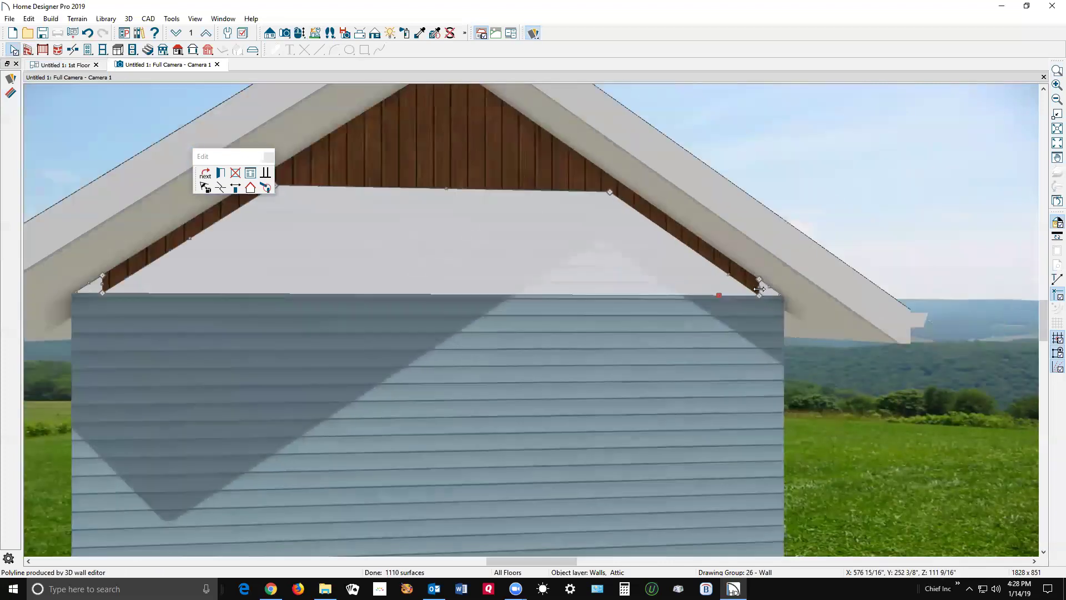
drag(759, 289, 610, 192)
drag(760, 293, 611, 193)
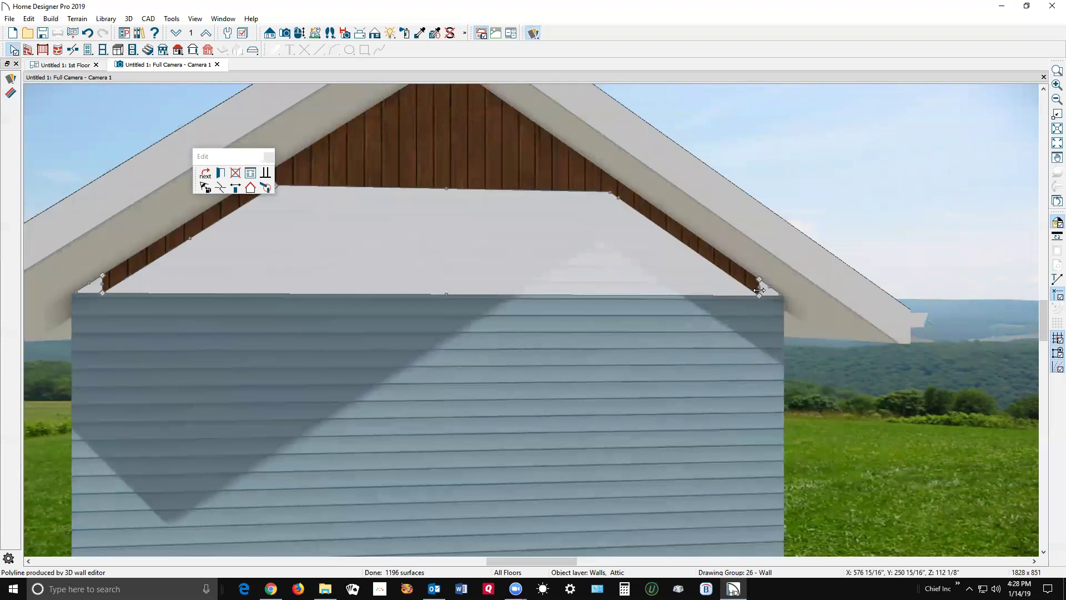
drag(759, 290, 607, 190)
scroll(635, 276, down, 3)
scroll(570, 226, up, 3)
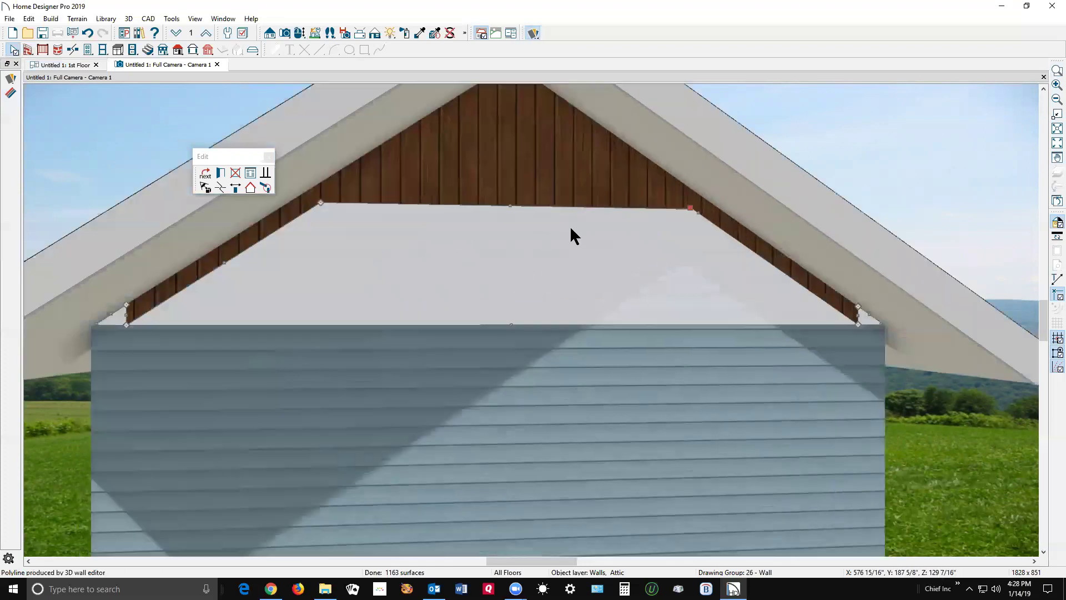
Try to reshape the left sloping edge of the gable's lower pony wall section along the roof line.
scroll(599, 294, down, 2)
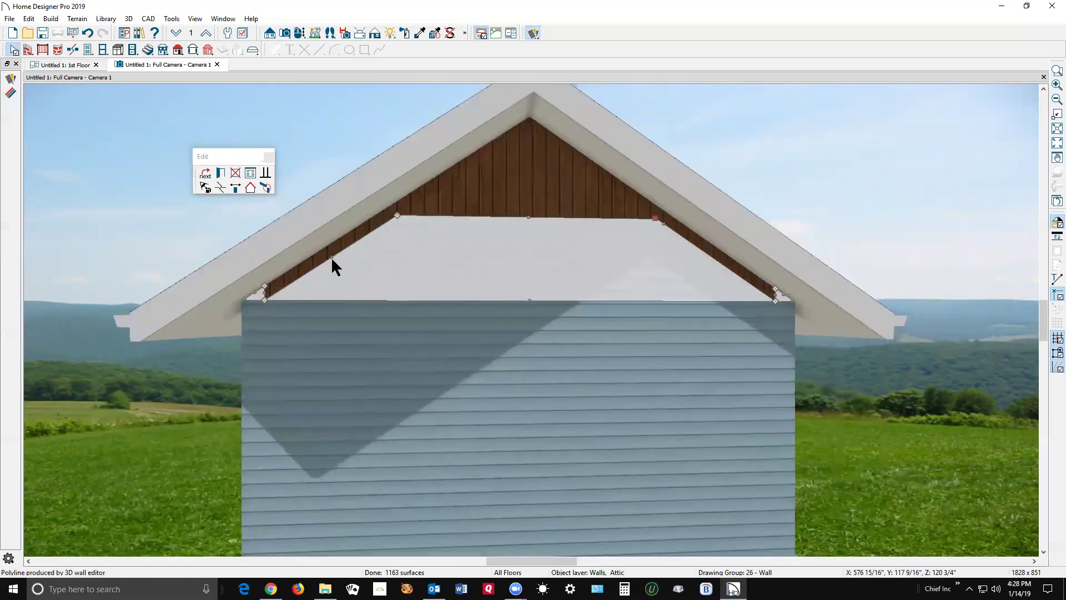
mouse_move(331, 255)
mouse_down()
mouse_move(322, 246)
mouse_move(330, 257)
mouse_up()
drag(330, 256, 311, 270)
Delete the attic pony wall from the gable and select the plain attic wall that replaces it.
click(554, 202)
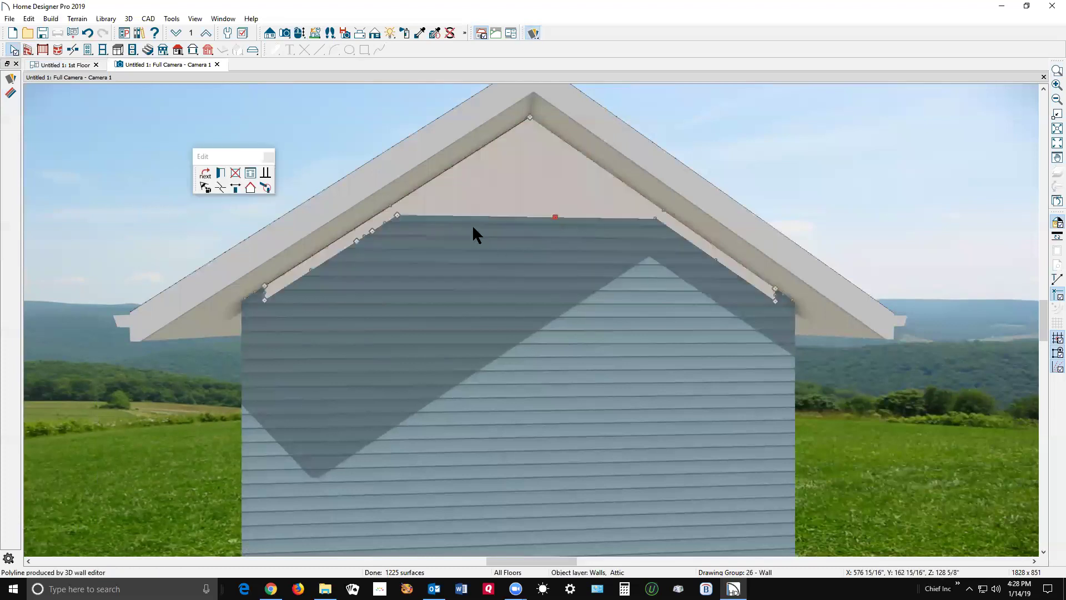
key(Delete)
click(575, 259)
key(Delete)
click(599, 313)
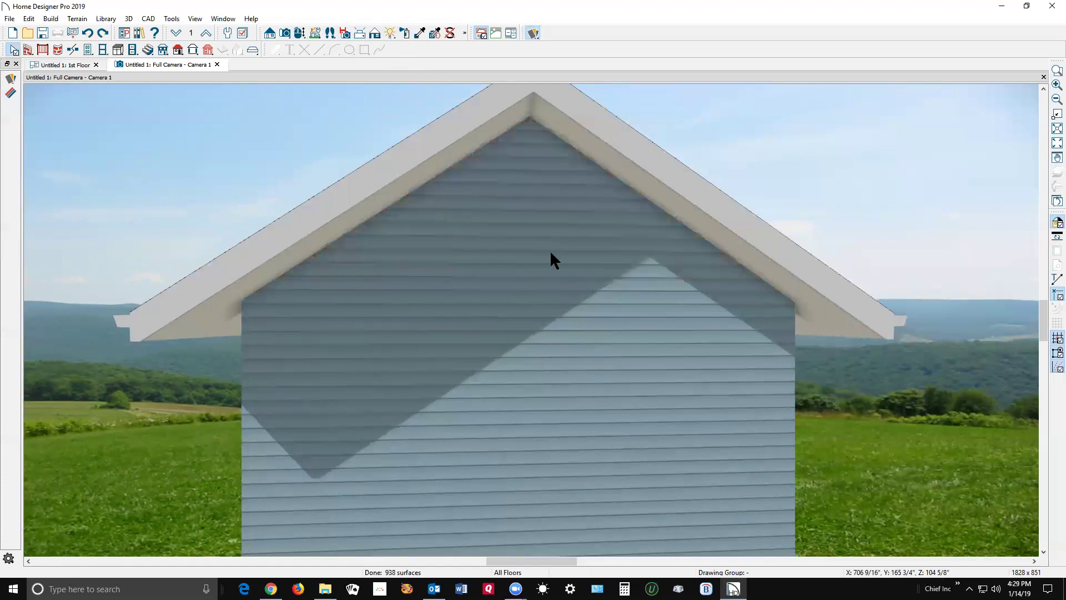
click(546, 249)
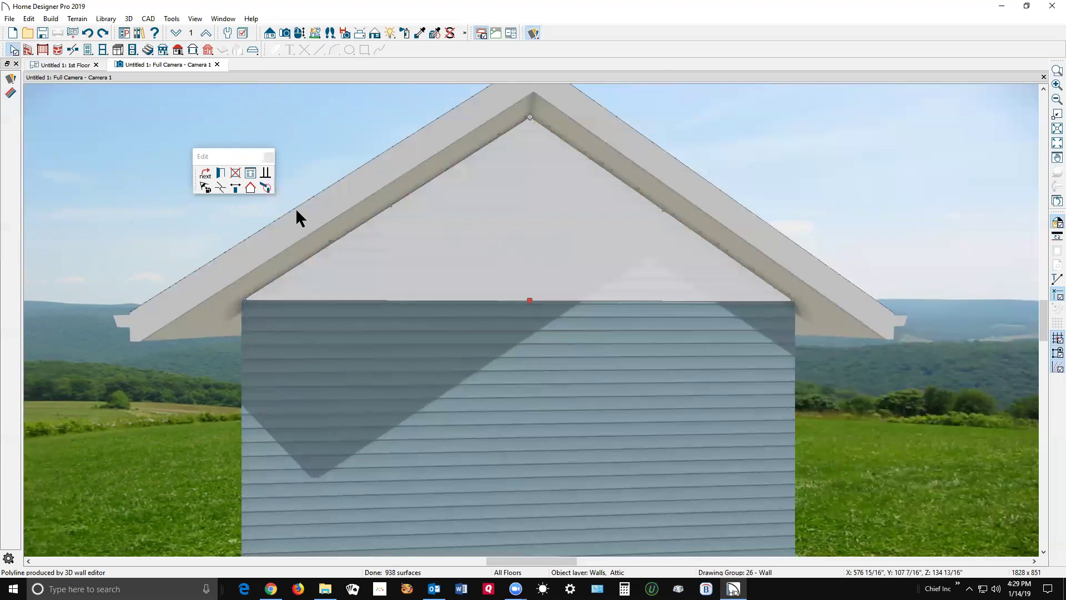
Review the gable attic wall's material and wall type settings, leaving them without changes.
click(366, 130)
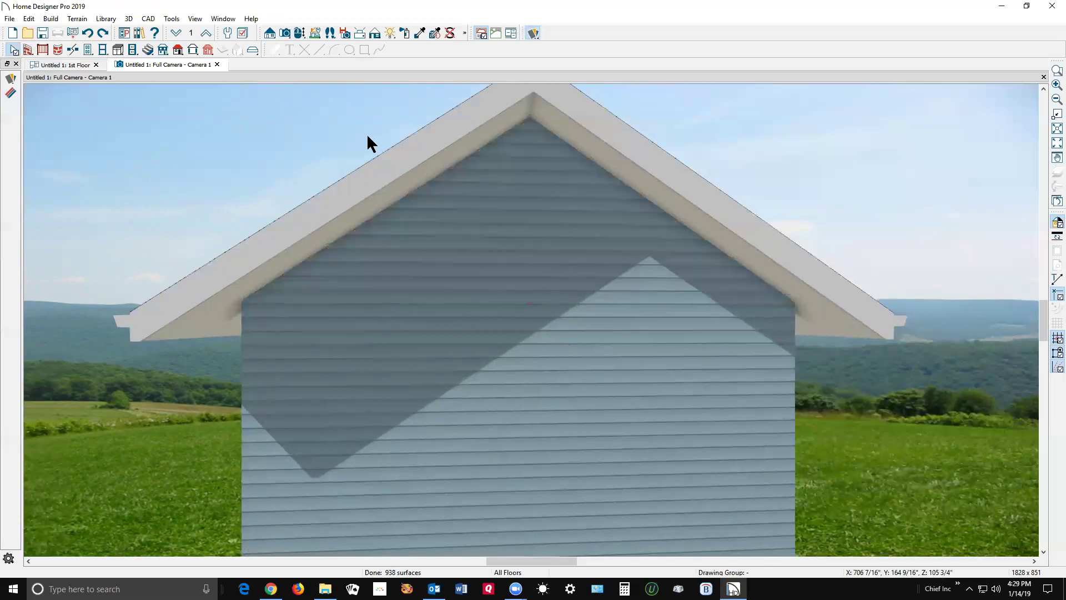
click(497, 225)
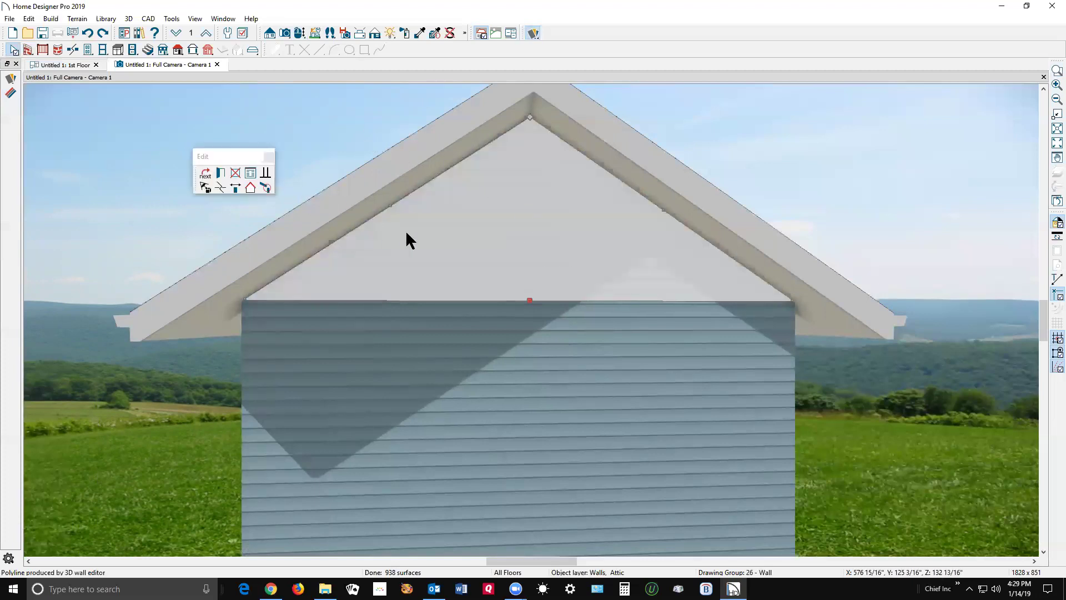
click(484, 217)
click(220, 173)
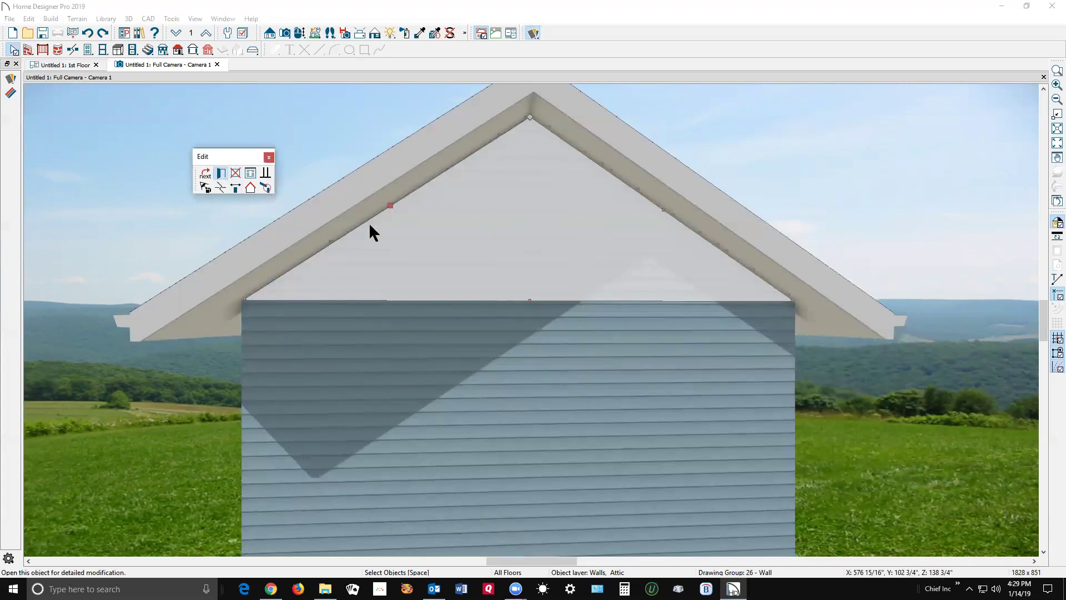
click(585, 191)
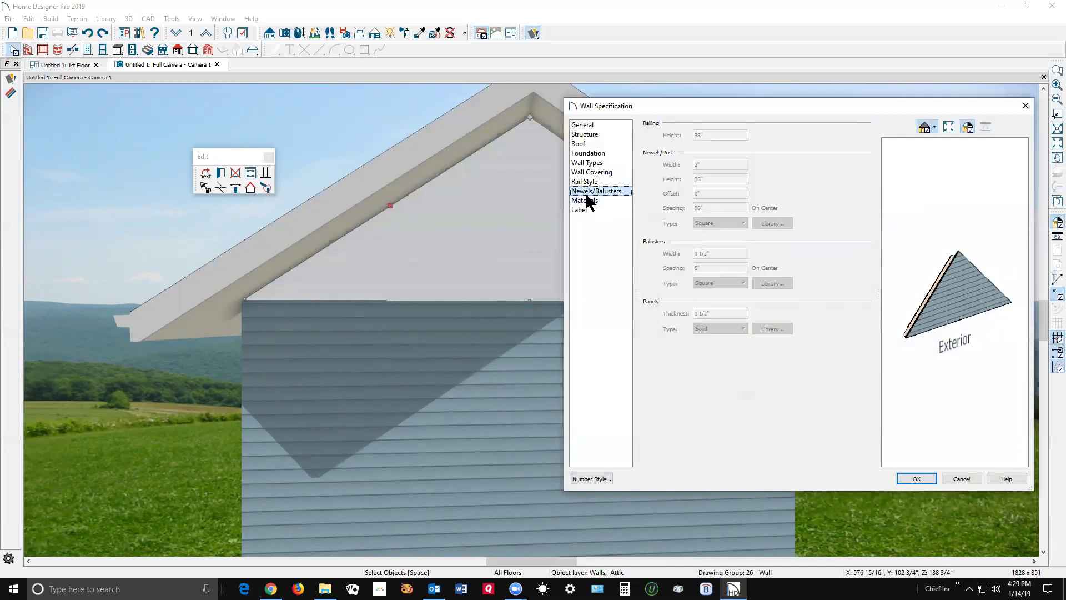
click(588, 200)
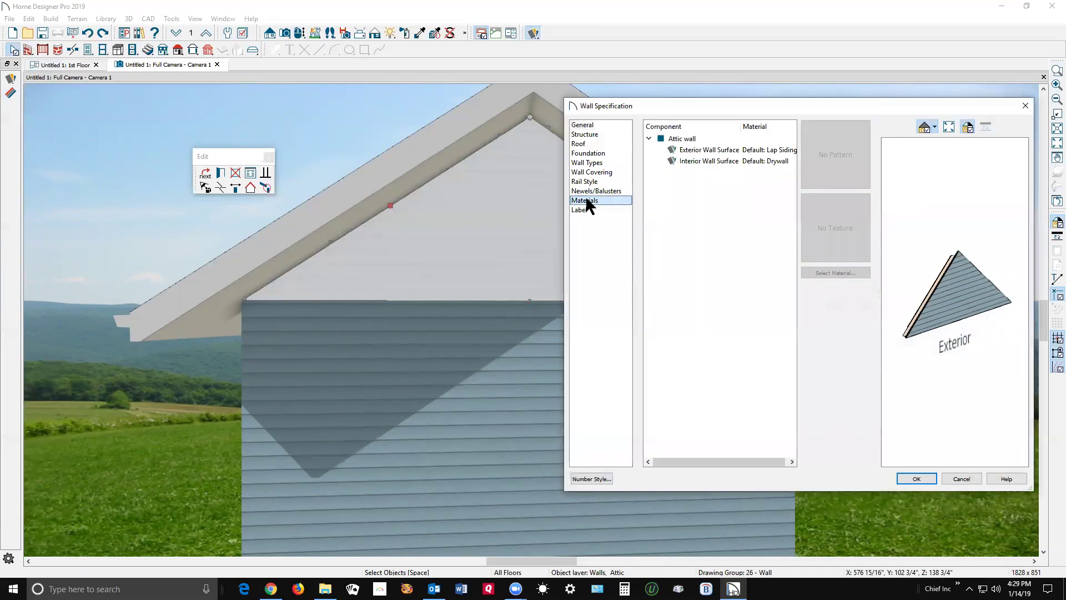
click(587, 163)
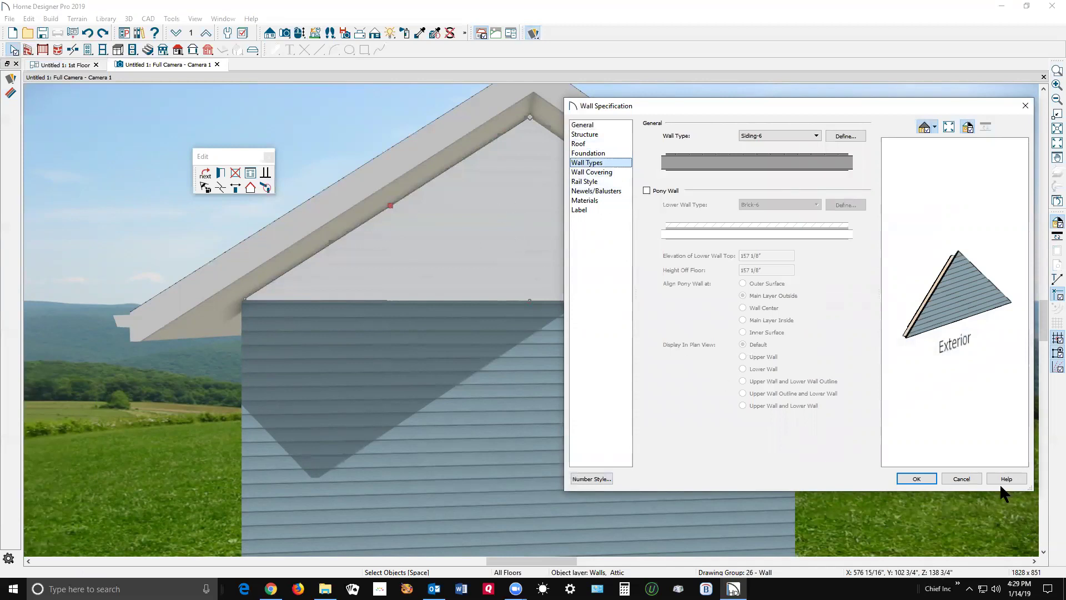
click(968, 477)
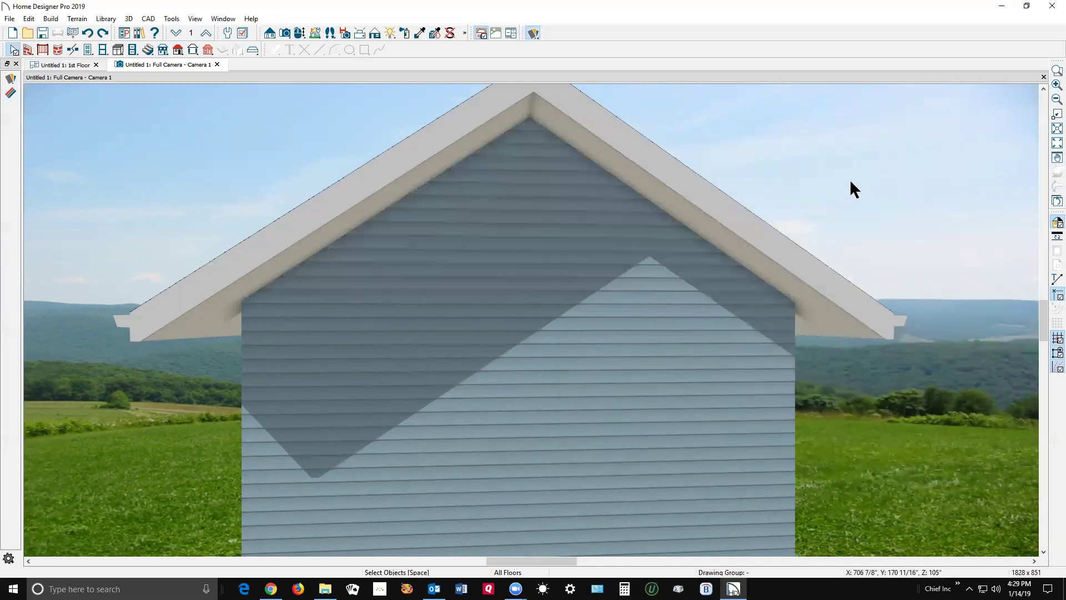
Close the camera view and create a cross section/elevation view facing the building's gable end.
click(1043, 77)
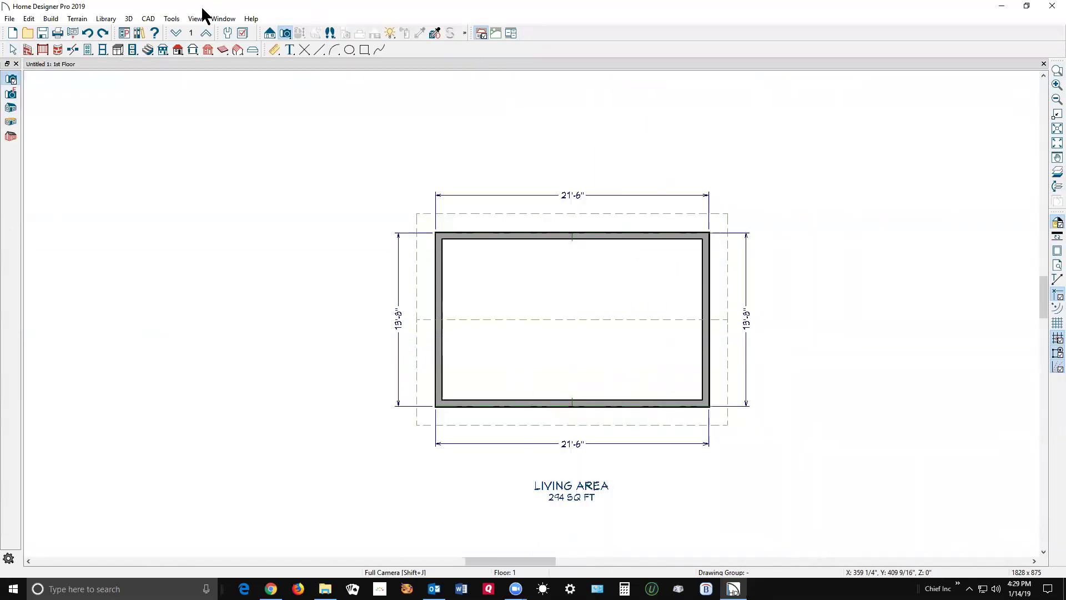
click(272, 34)
drag(837, 333, 562, 310)
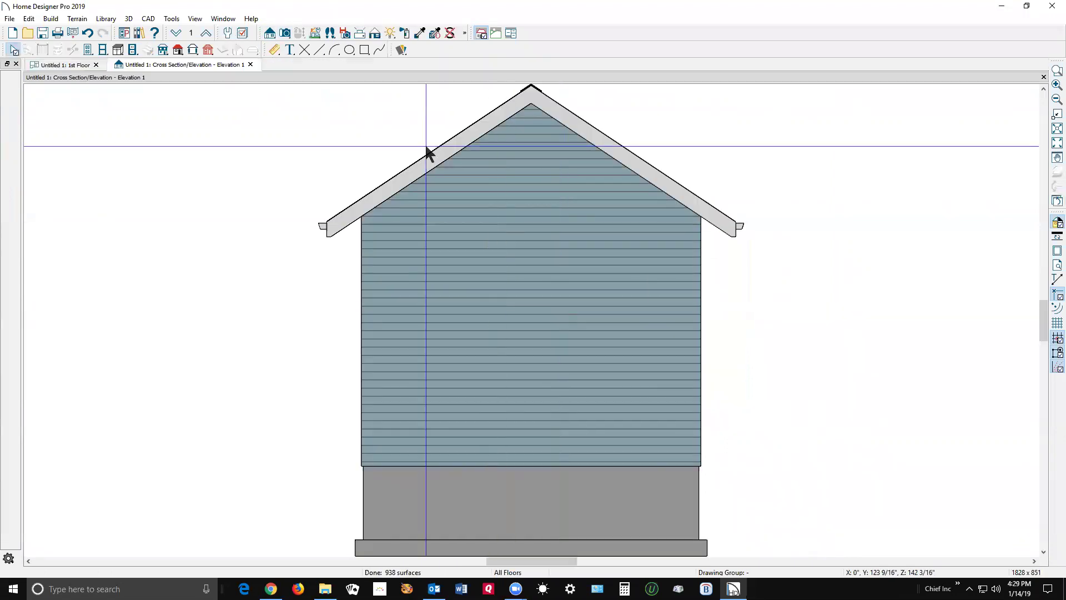
scroll(435, 309, down, 2)
scroll(418, 124, up, 3)
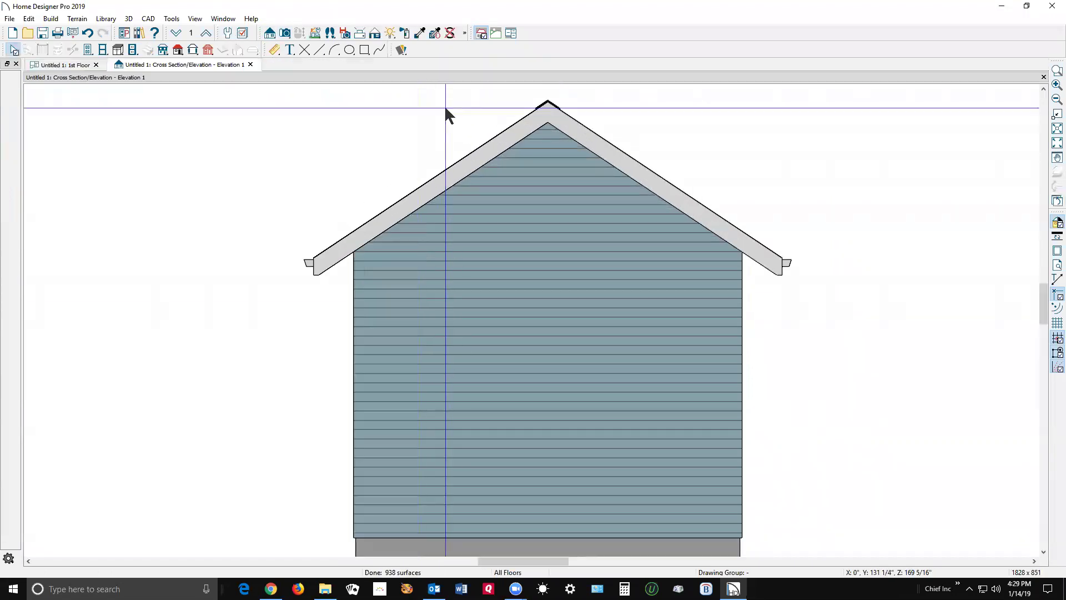
scroll(446, 113, up, 1)
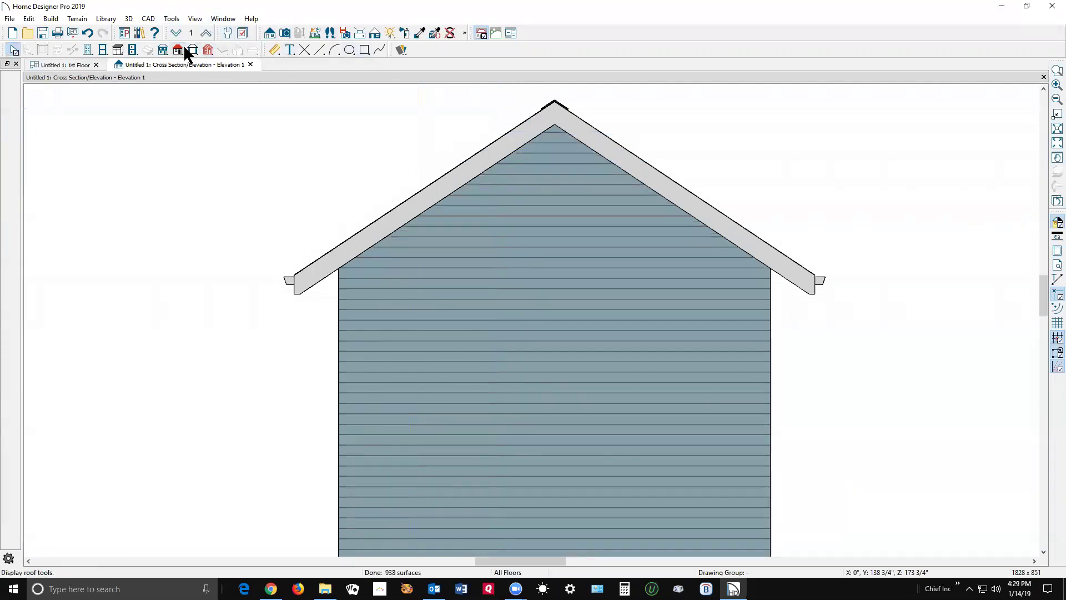
click(363, 51)
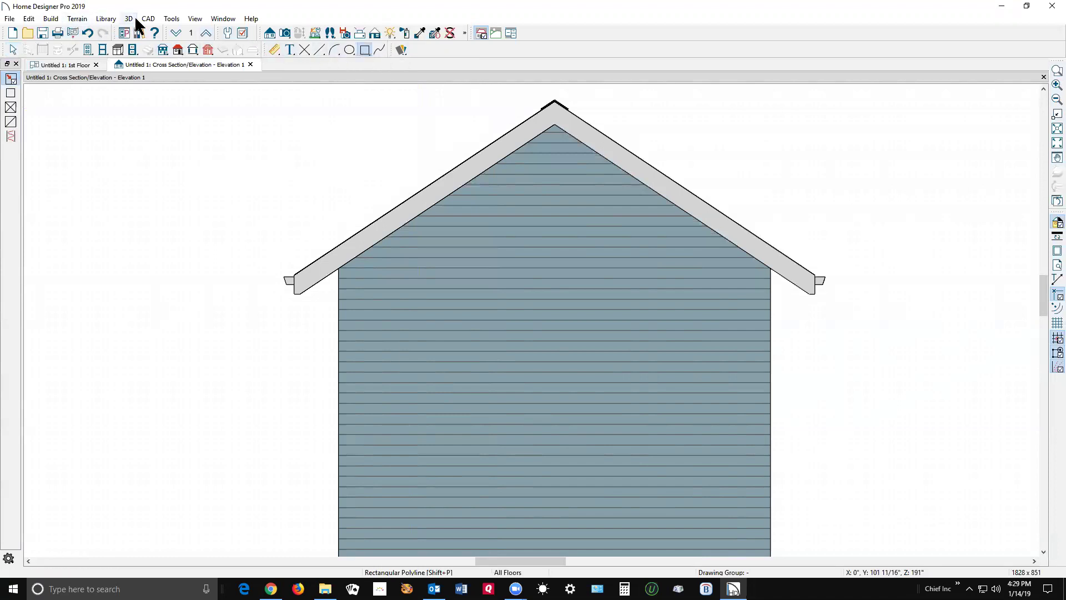
click(172, 19)
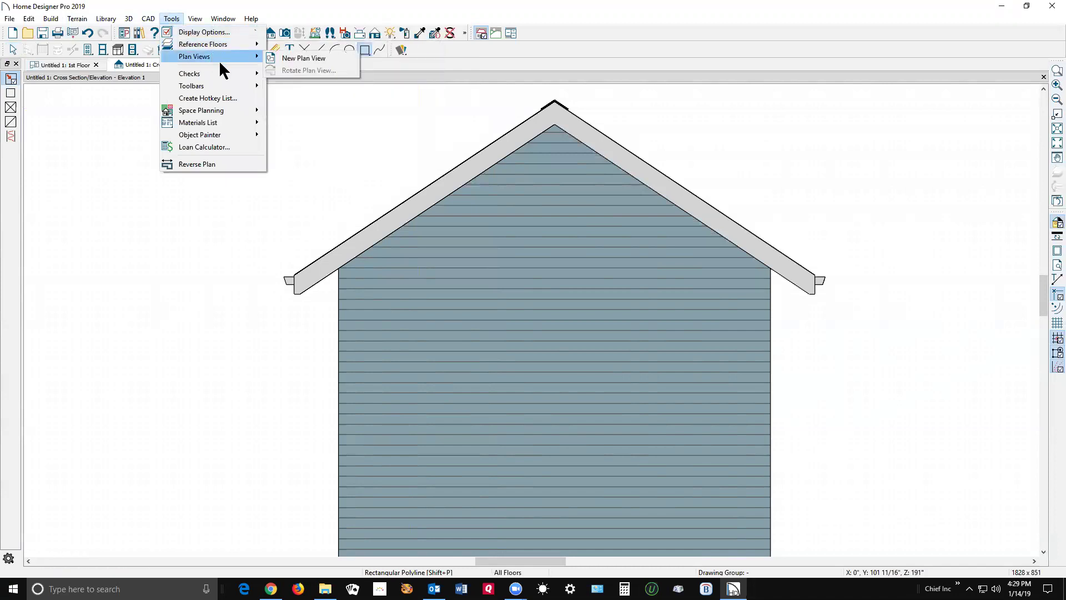
mouse_move(229, 123)
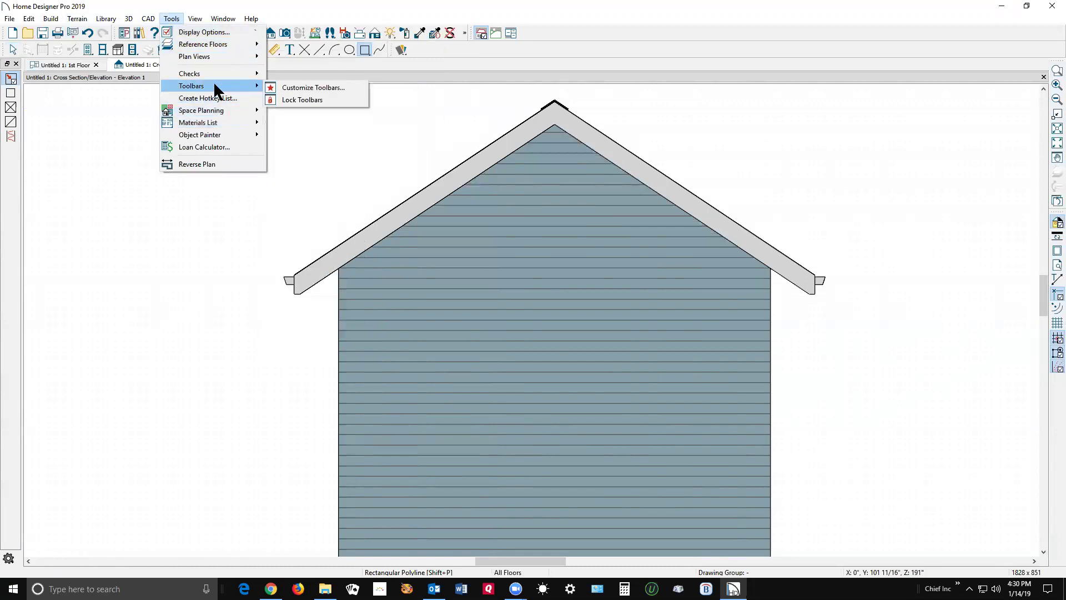
mouse_move(208, 68)
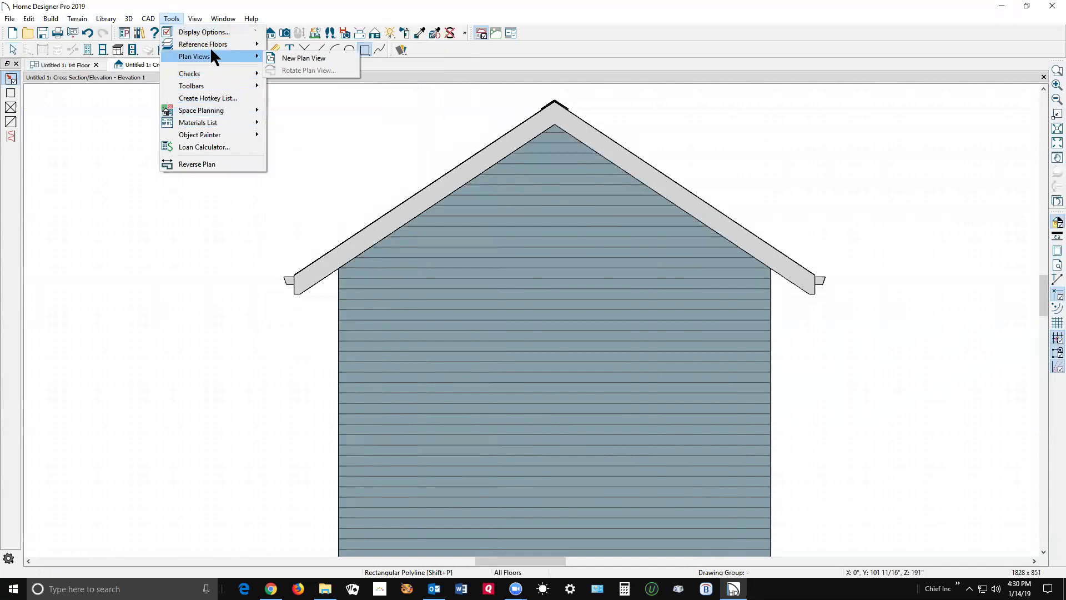
click(118, 8)
click(50, 19)
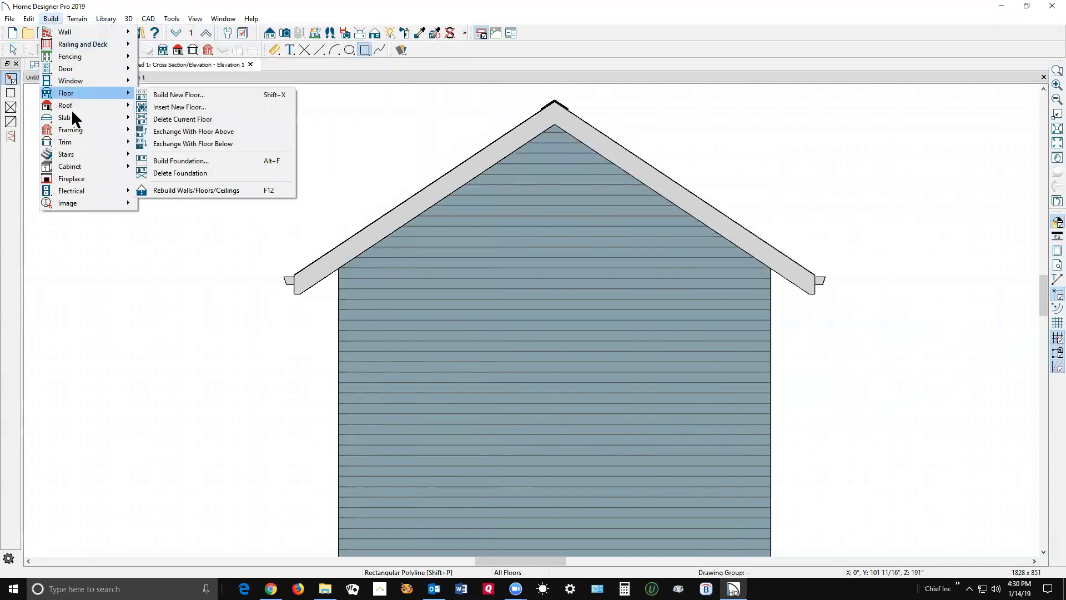
mouse_move(74, 33)
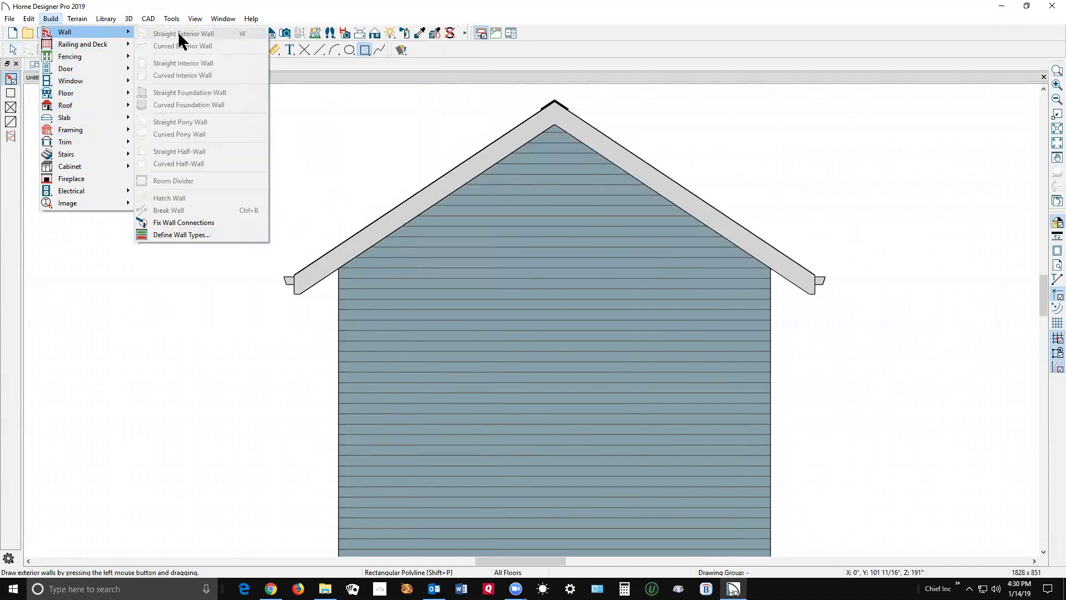
key(Escape)
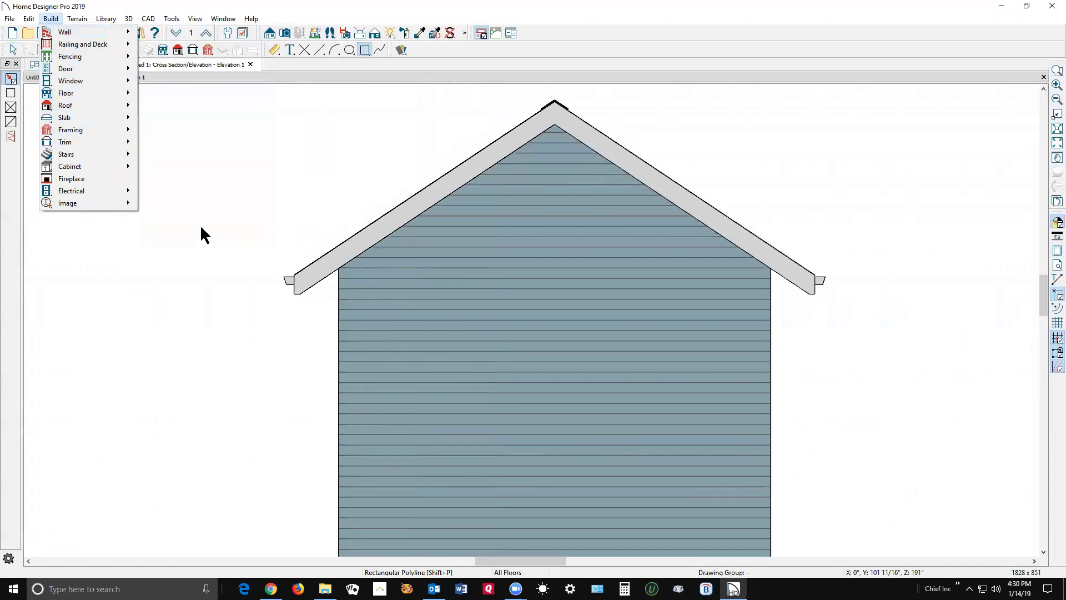
mouse_move(120, 36)
click(569, 68)
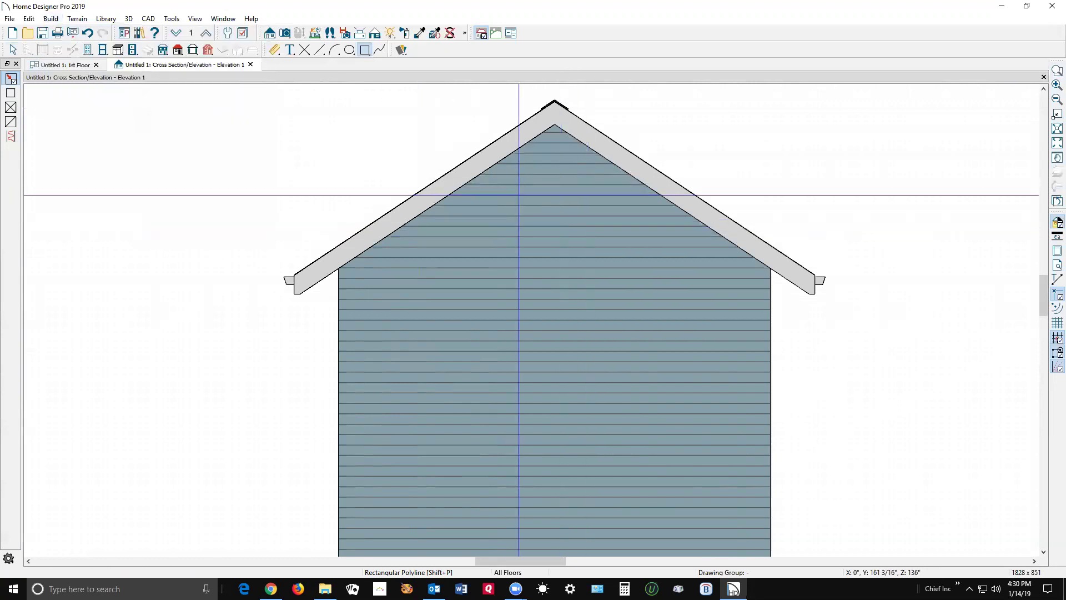
Set the gable attic wall's exterior surface material to Color - White and accept retaining the modified wall.
key(space)
click(538, 186)
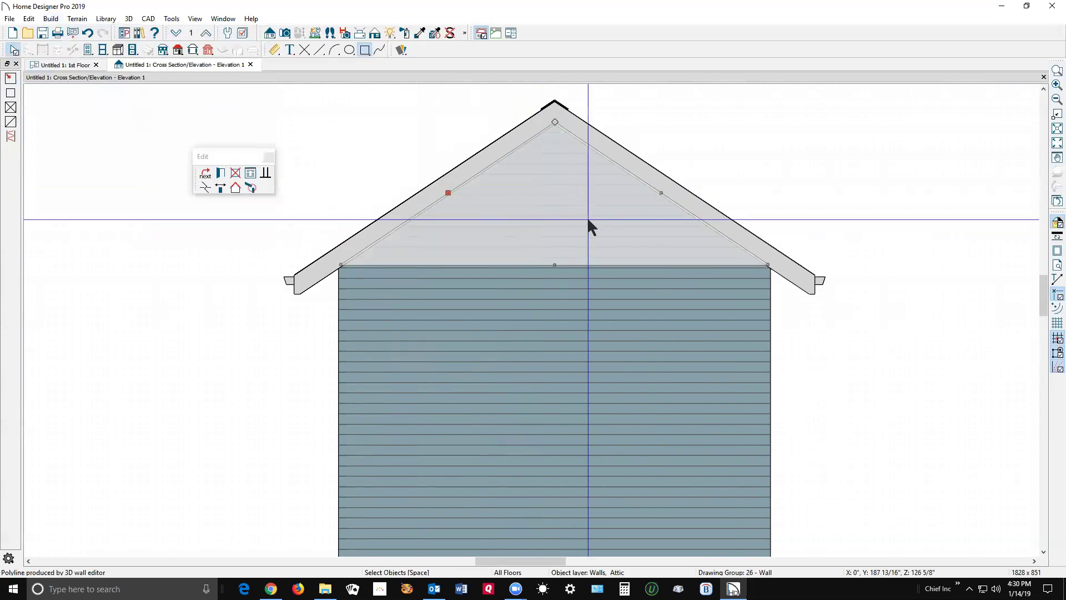
click(219, 176)
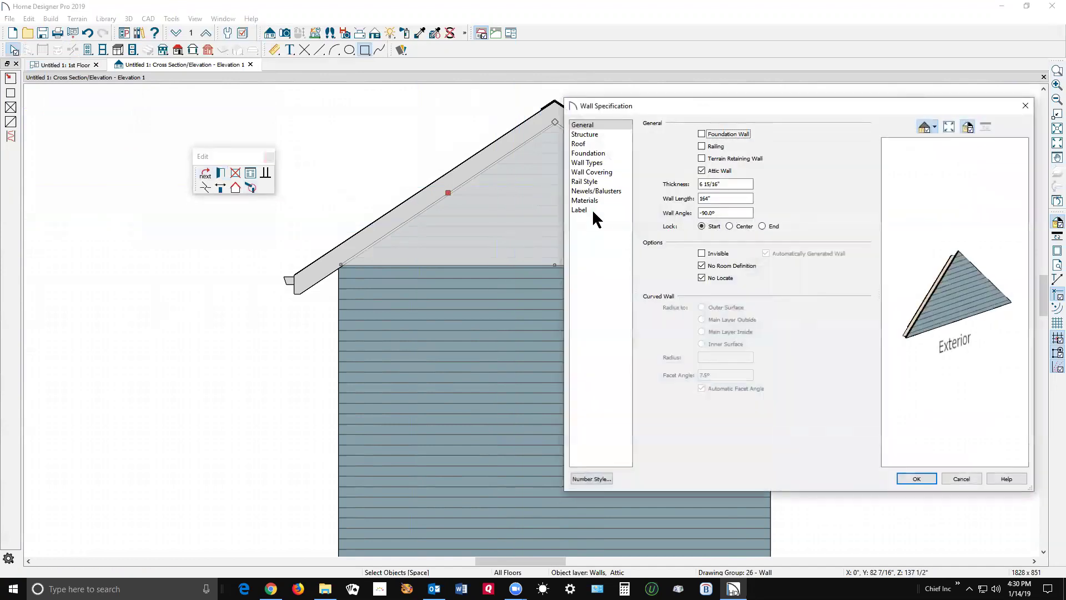
click(584, 200)
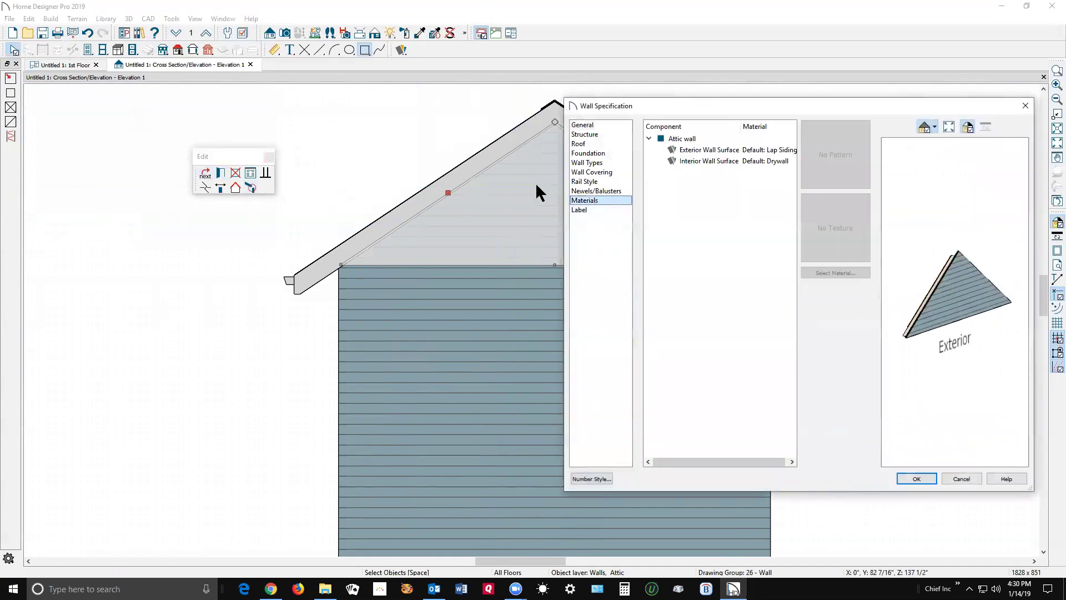
click(714, 151)
click(835, 273)
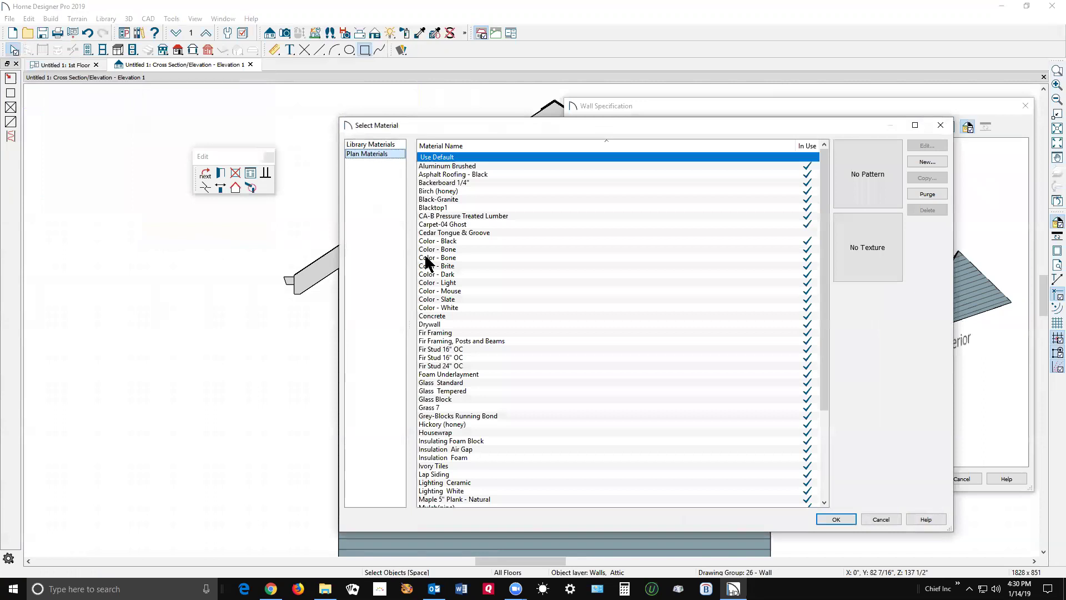
click(455, 309)
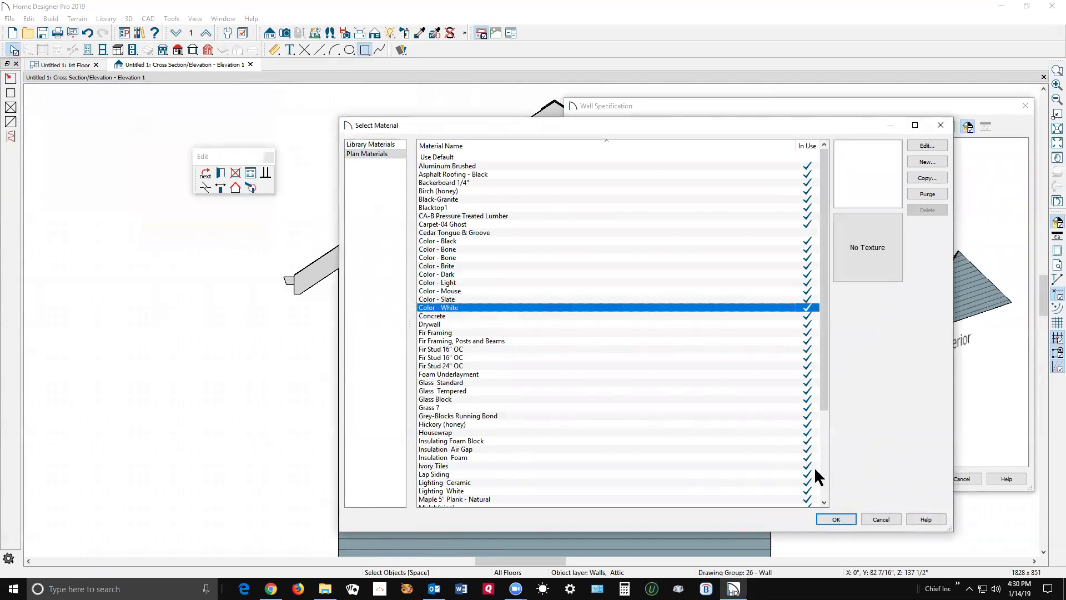
click(839, 520)
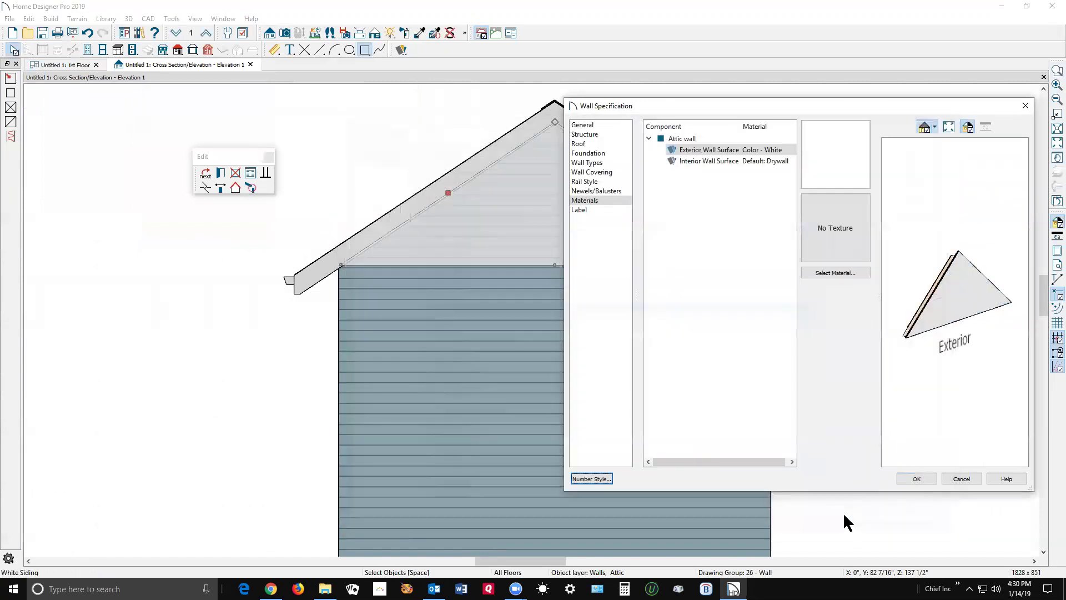
click(917, 478)
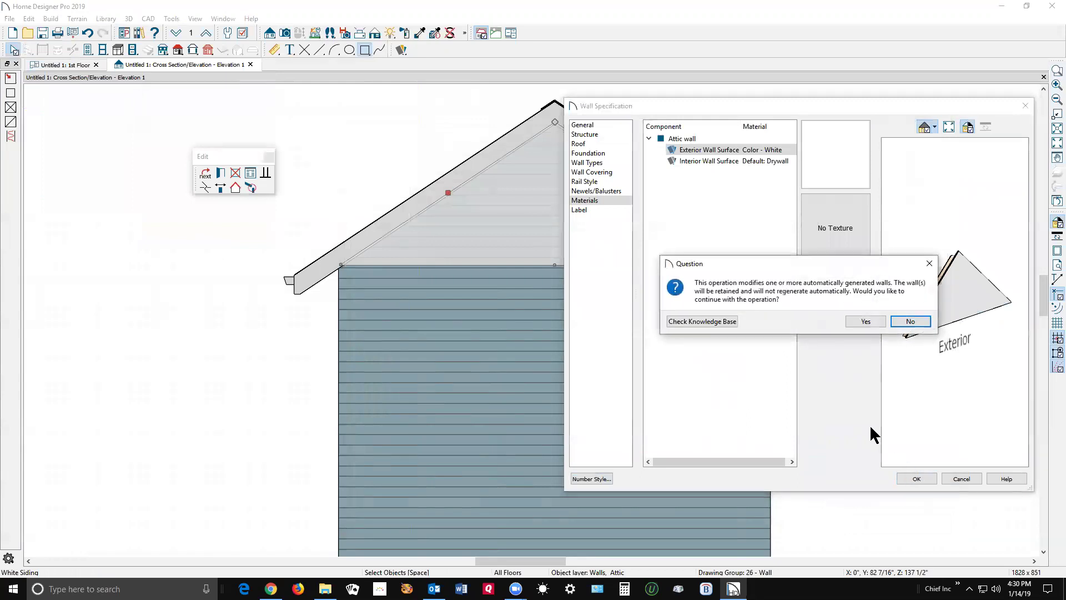
click(866, 321)
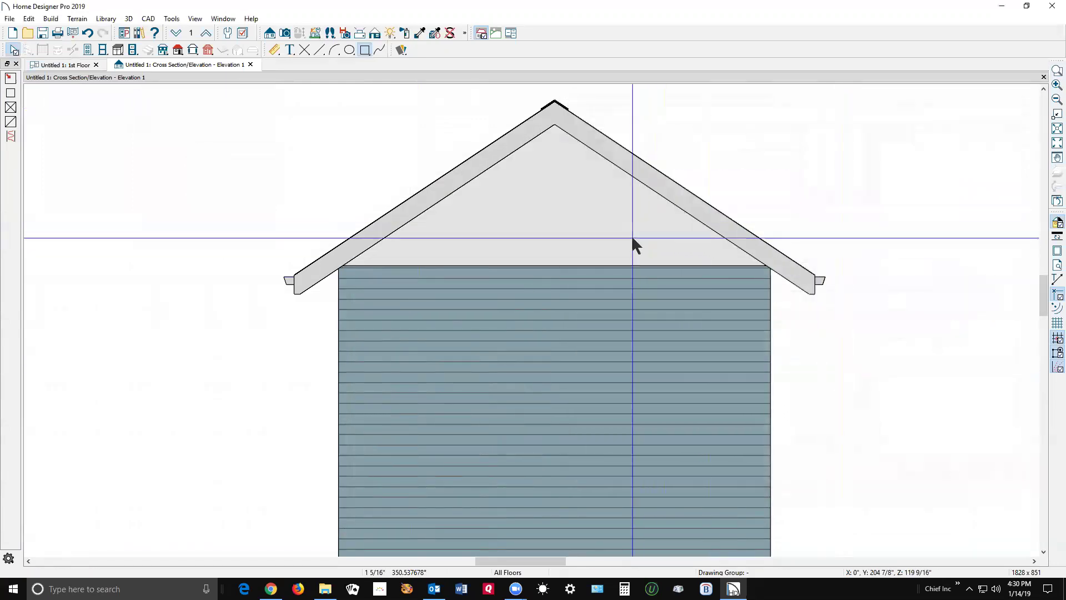
Try to raise the bottom edge of the white gable attic wall above the lap siding.
click(521, 228)
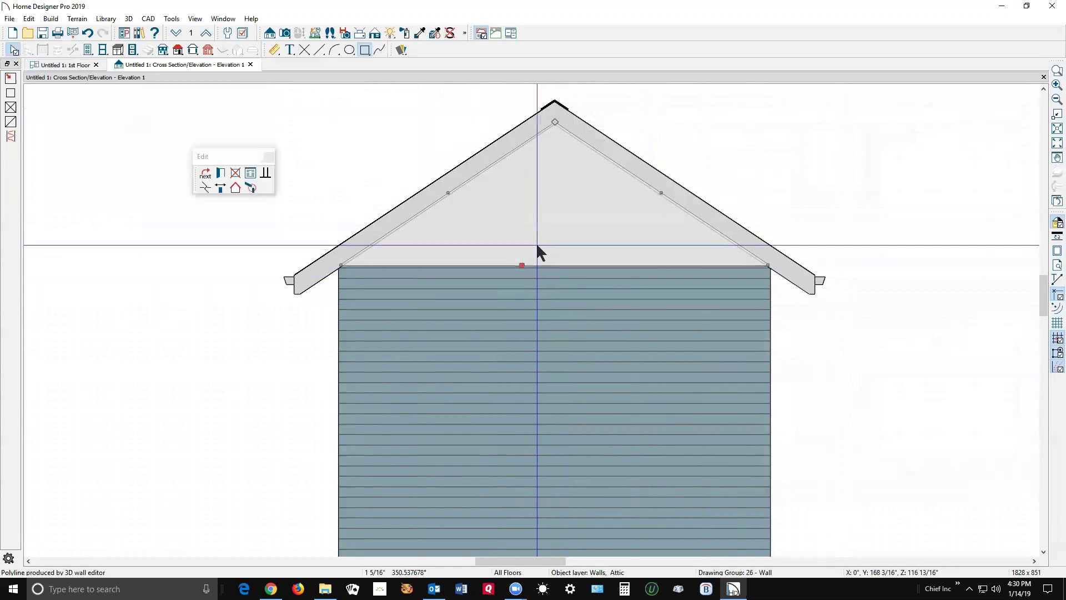
mouse_move(523, 265)
mouse_down()
mouse_move(523, 229)
mouse_move(525, 264)
mouse_up()
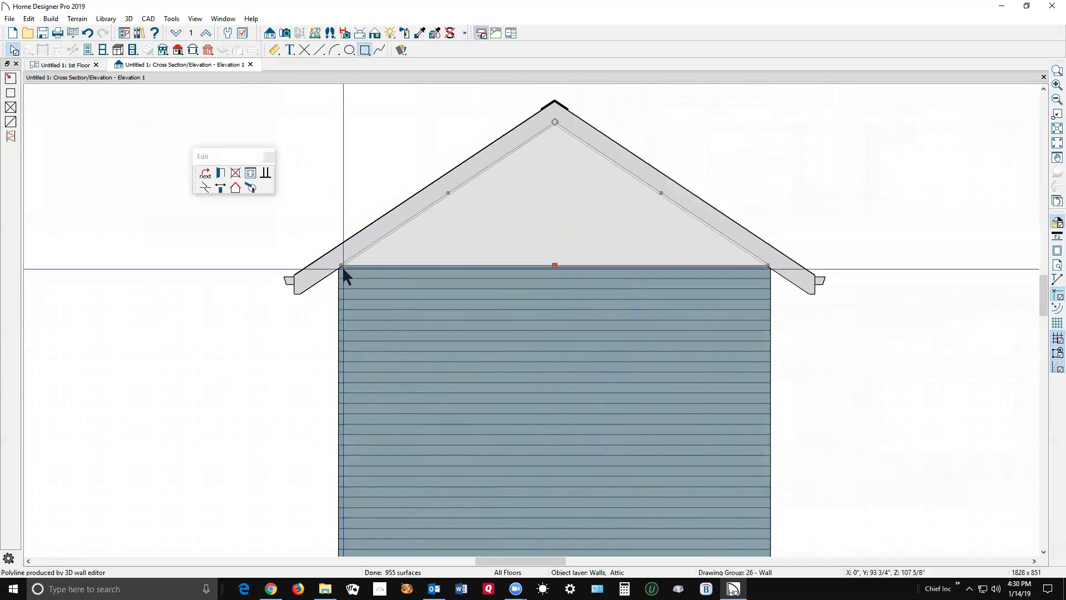
scroll(466, 222, up, 2)
scroll(447, 206, up, 1)
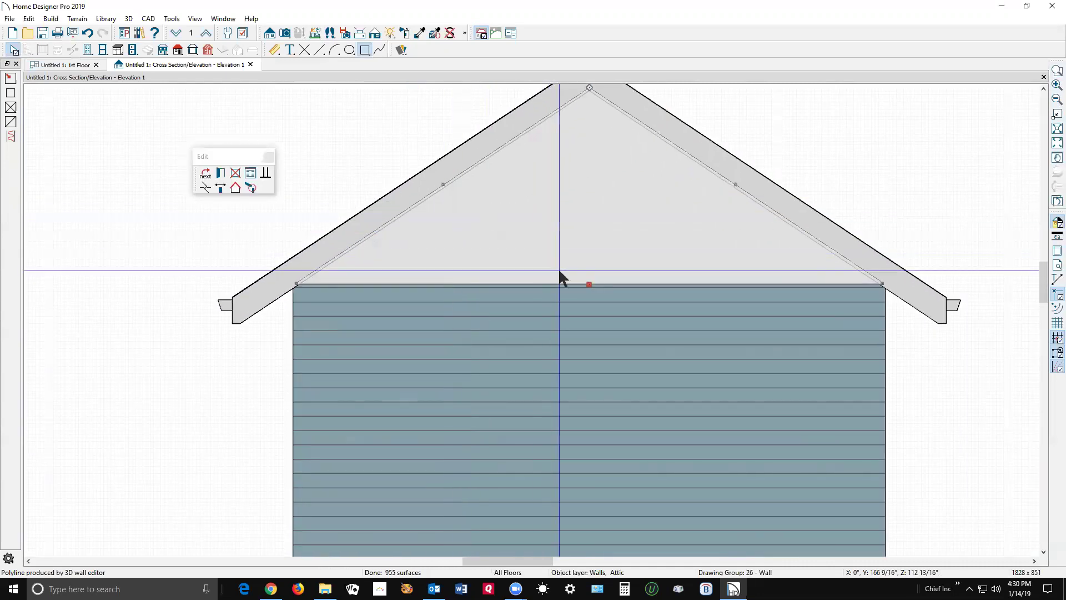
scroll(577, 297, down, 1)
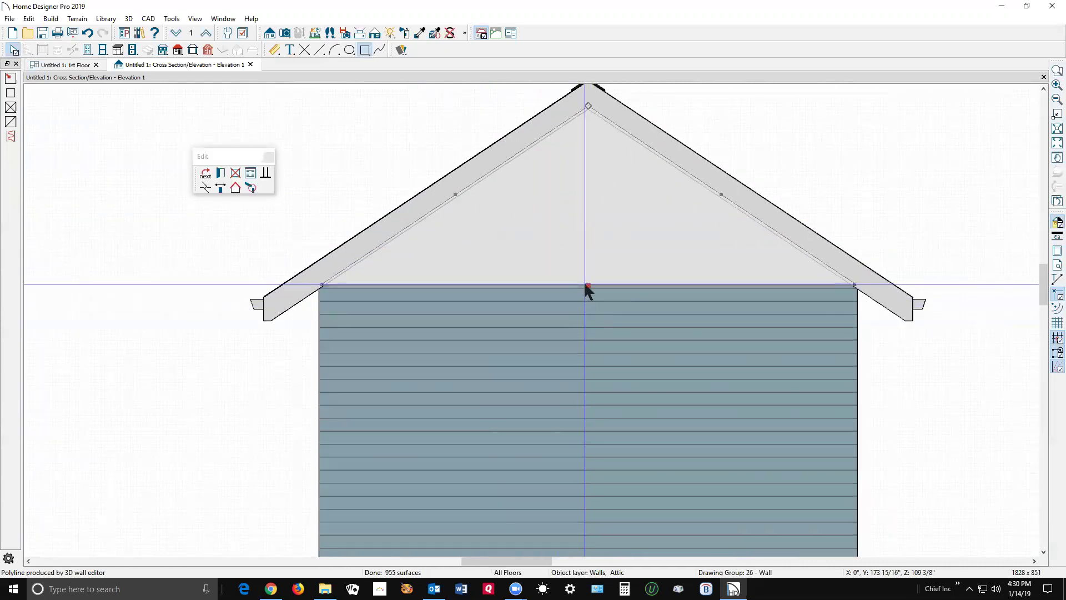
drag(587, 286, 584, 211)
key(Escape)
Draw a rectangular custom backsplash on the white gable wall just below the roof peak.
scroll(808, 372, down, 2)
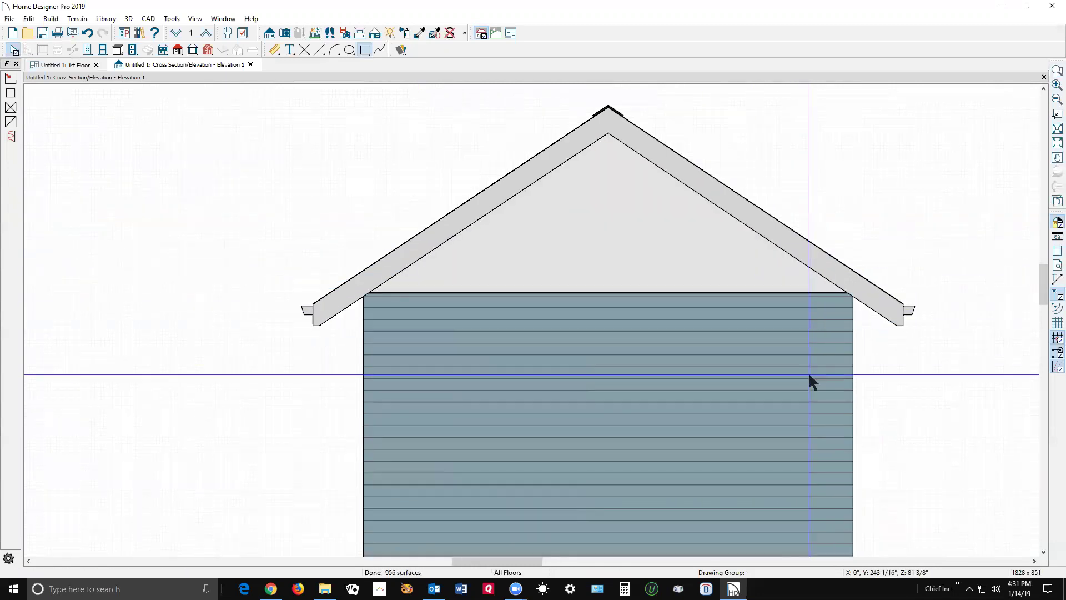
scroll(635, 148, up, 1)
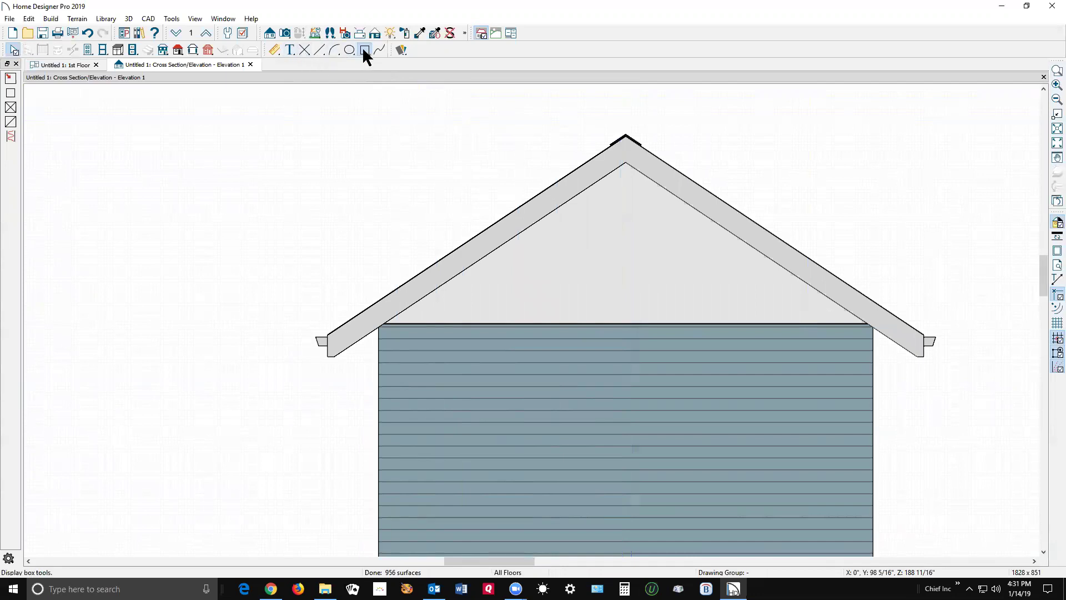
click(118, 51)
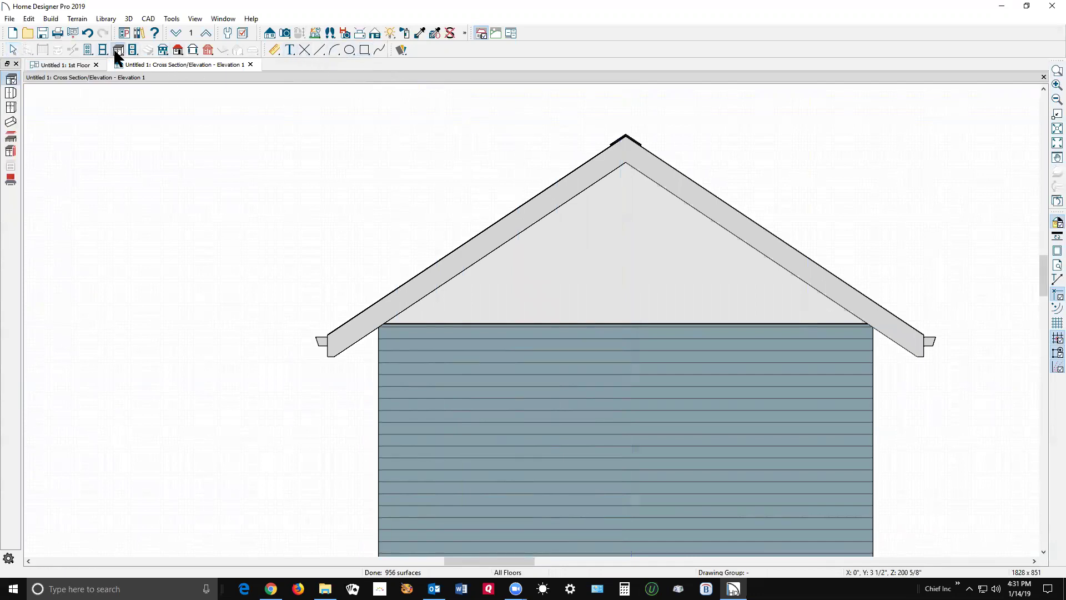
click(11, 181)
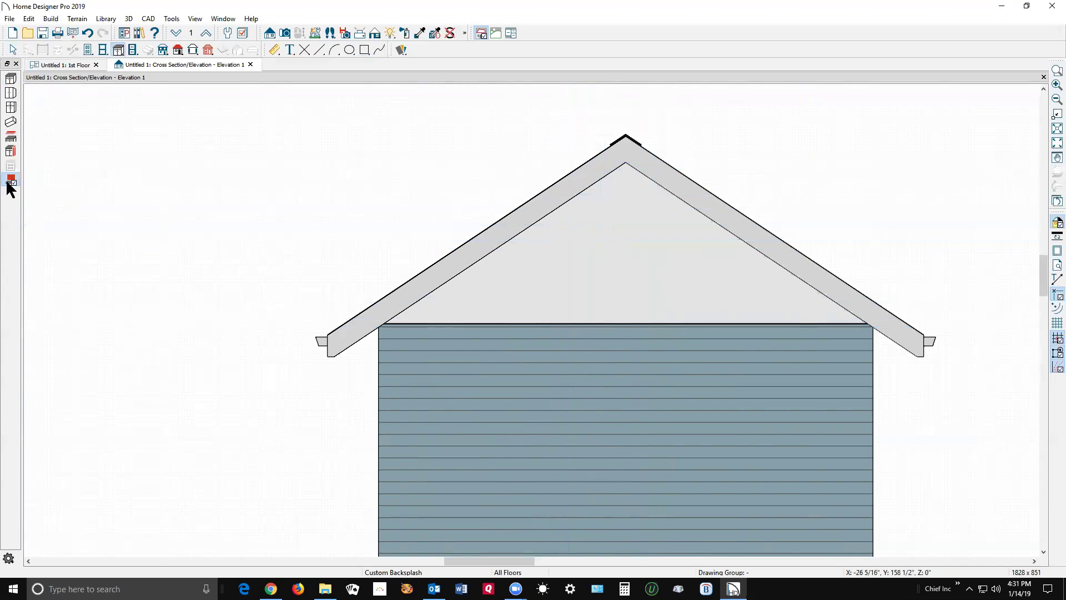
drag(567, 199, 691, 267)
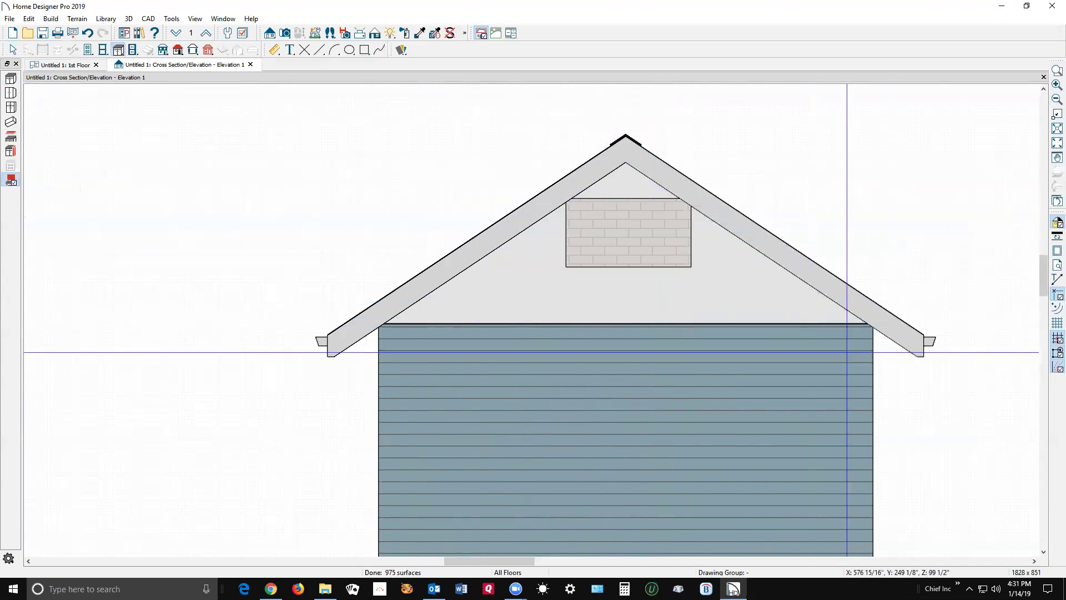
key(space)
scroll(613, 201, up, 1)
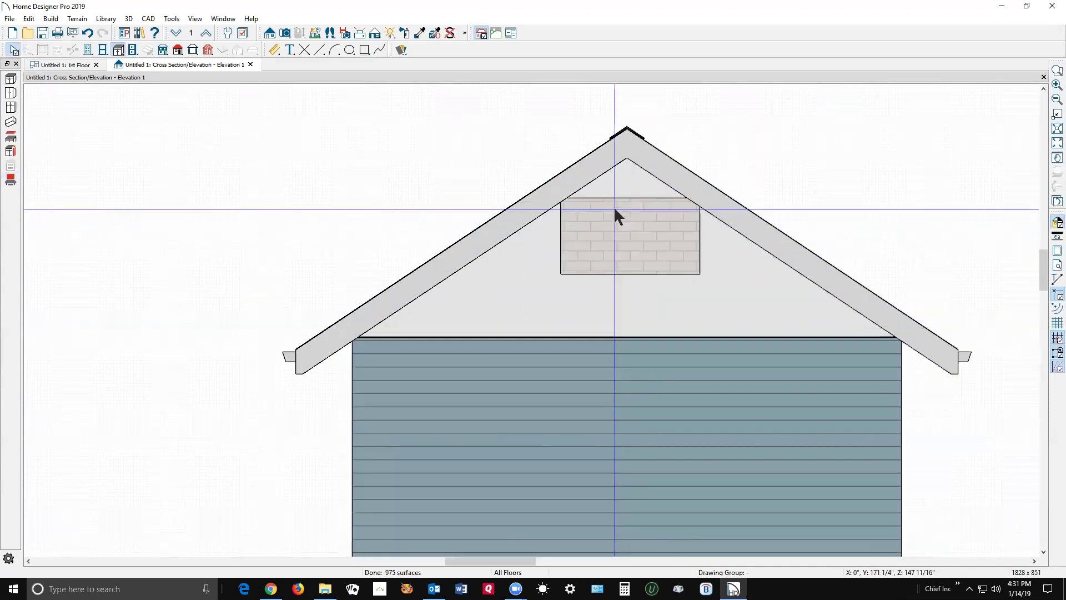
Reshape the backsplash into a triangle by moving one corner to the roof peak and the lower corners out to the roof slopes.
click(619, 212)
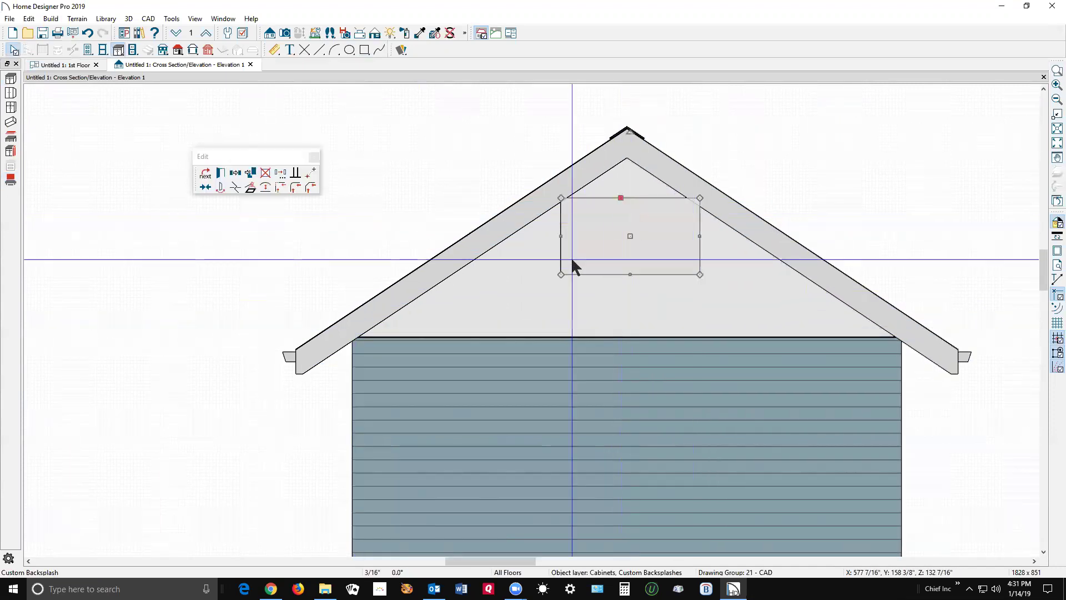
drag(561, 198, 623, 150)
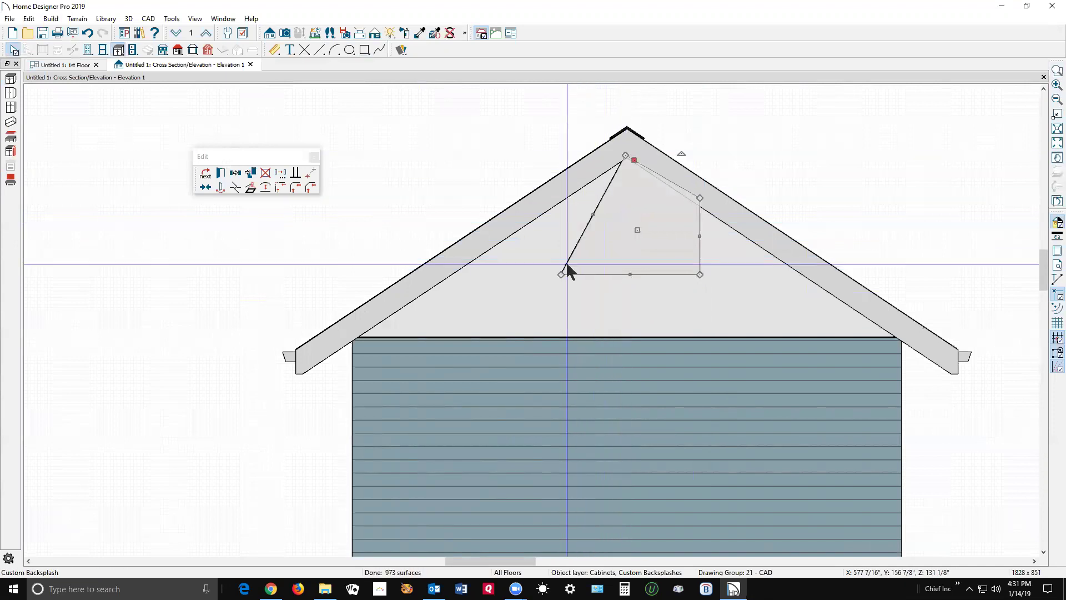
drag(561, 274, 518, 225)
drag(698, 273, 733, 226)
key(Escape)
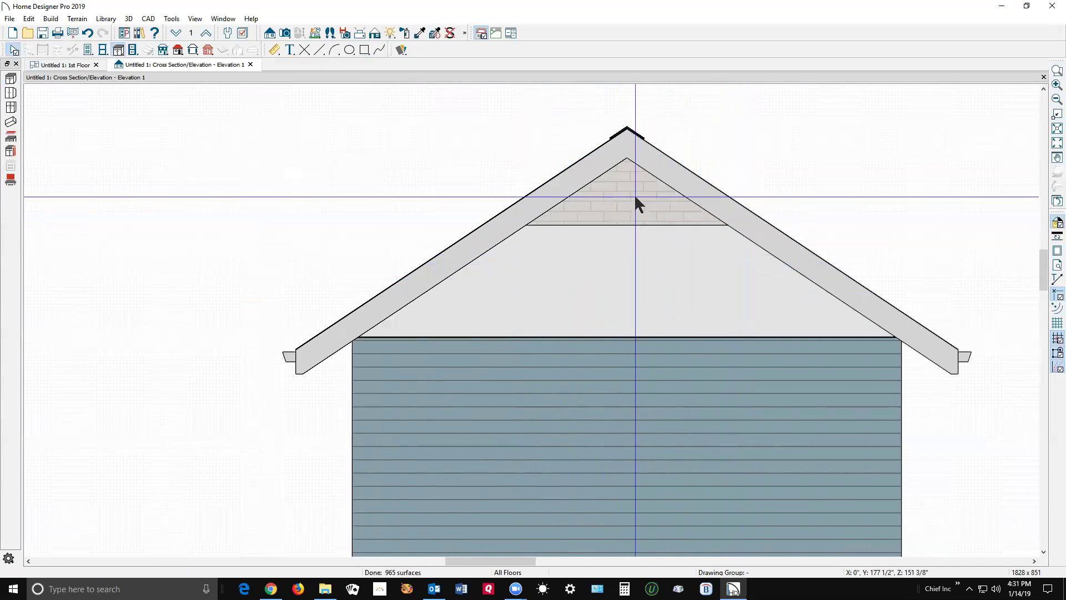
Pick up the Lap Siding material from the wall below and apply it to the triangular backsplash.
click(420, 33)
click(507, 425)
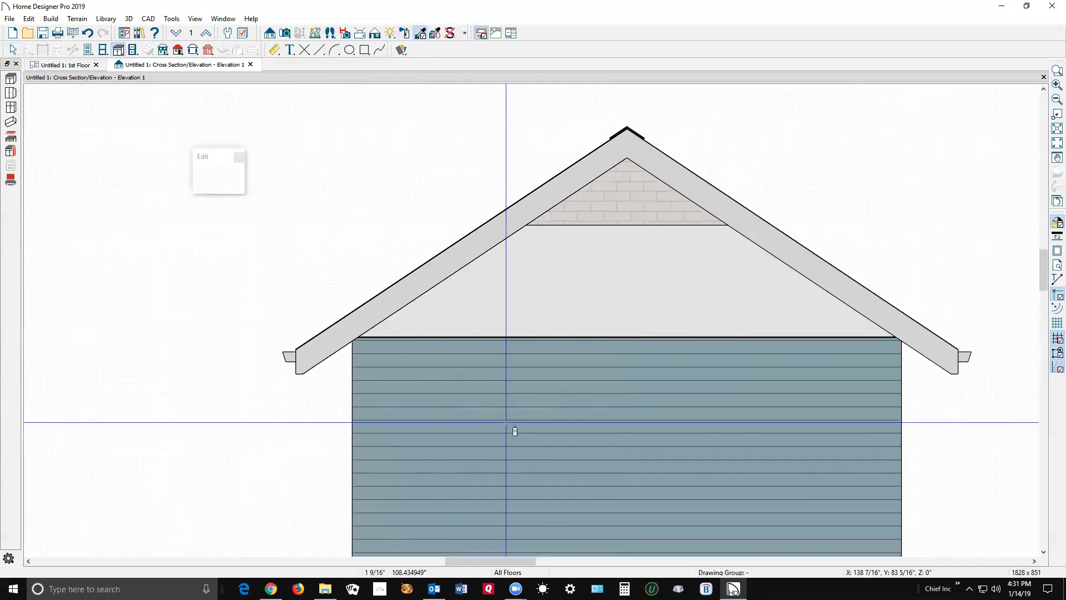
click(639, 211)
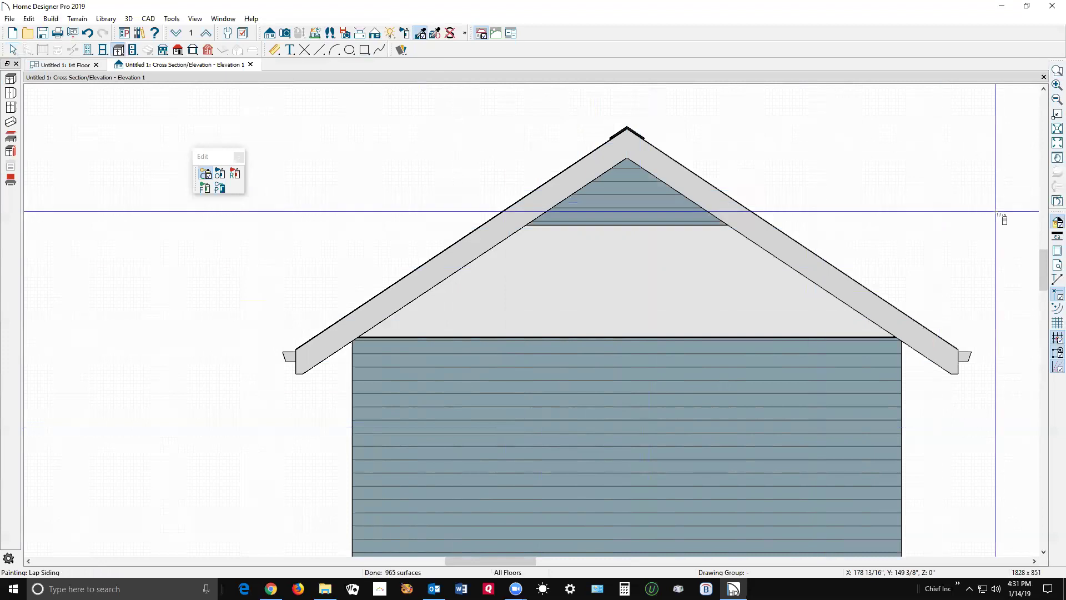
key(space)
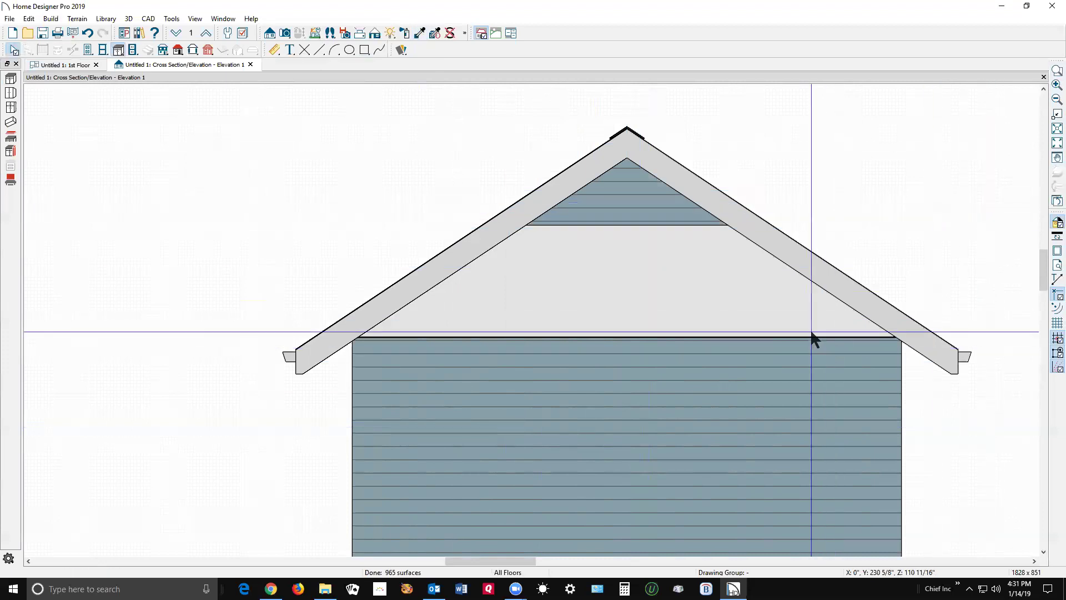
Move the bottom edge of the triangular backsplash slightly lower on the gable.
click(610, 197)
mouse_move(628, 225)
mouse_down()
mouse_move(617, 289)
mouse_move(628, 234)
mouse_up()
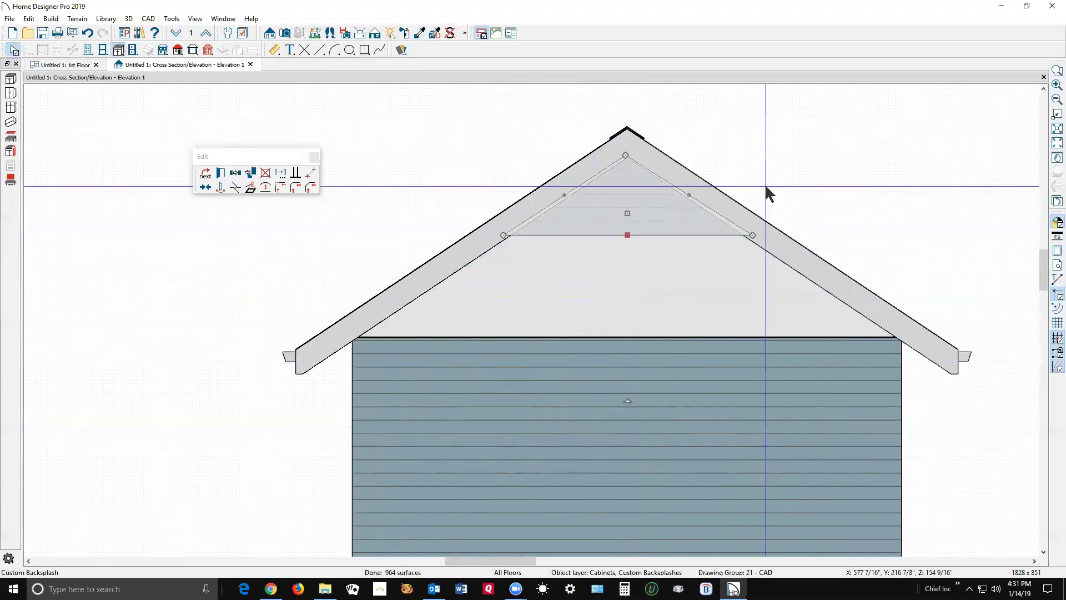
click(764, 184)
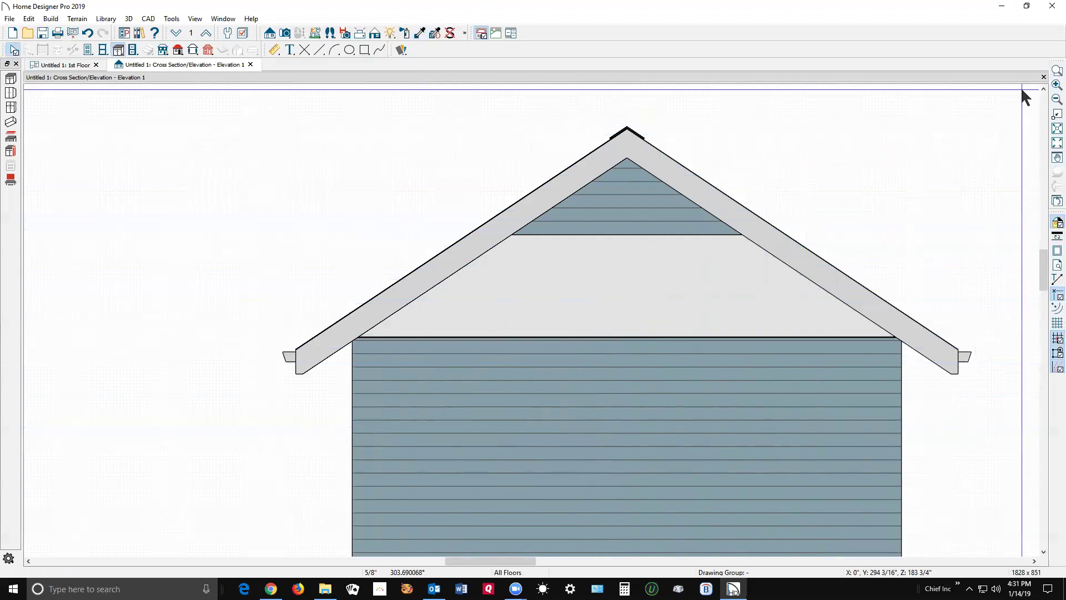
Close the elevation view and create a full camera view of the building's gable end from outside.
click(1043, 77)
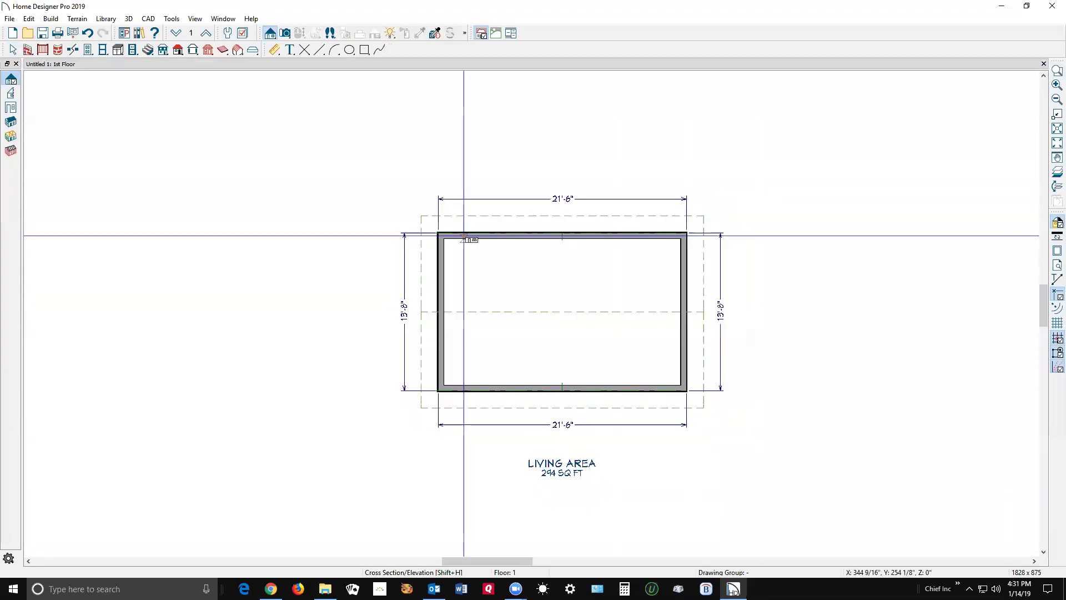
click(285, 34)
drag(899, 382, 487, 277)
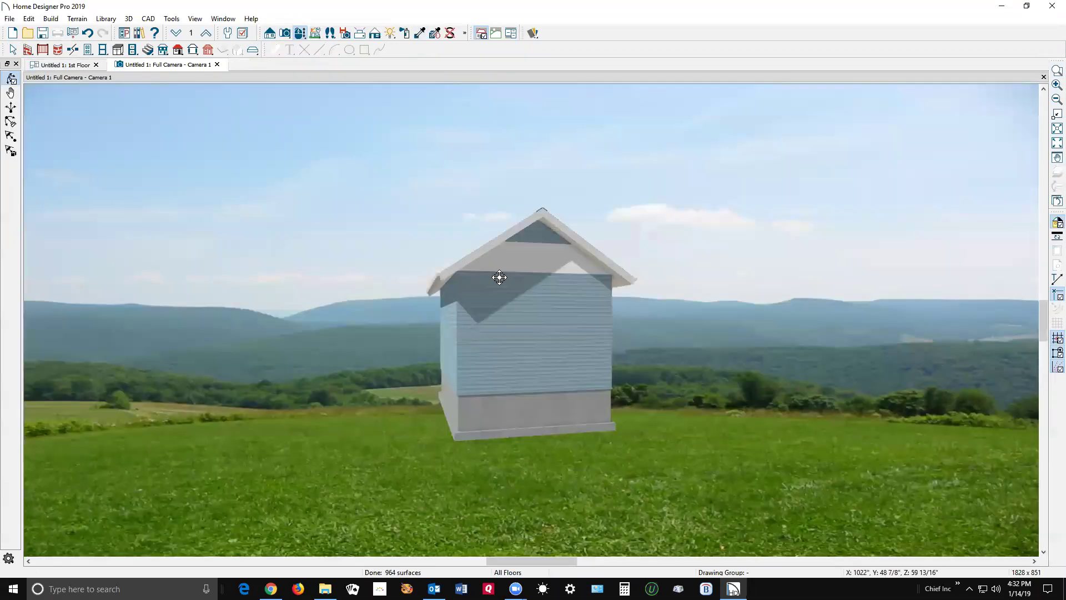
scroll(516, 233, up, 5)
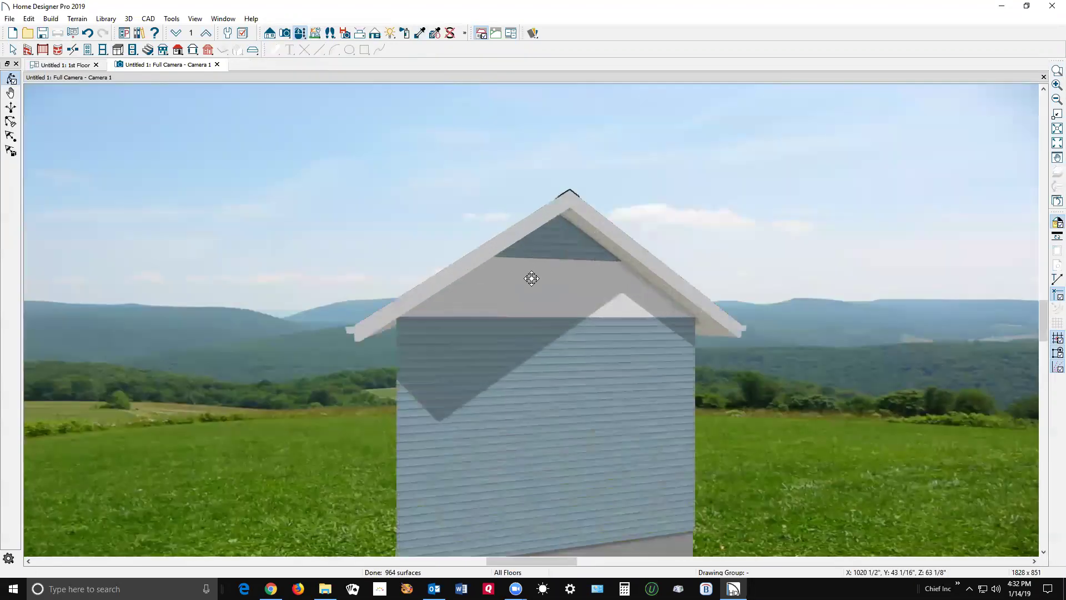
drag(536, 312, 571, 297)
key(space)
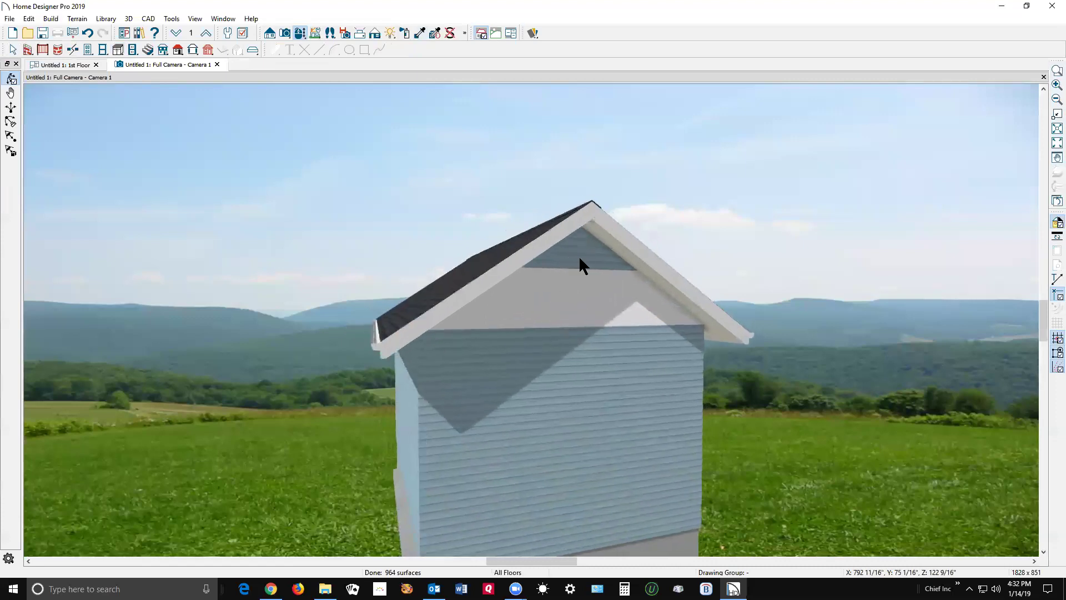
Set the gable backsplash's material layer thickness to 14" so it projects out from the wall.
click(578, 255)
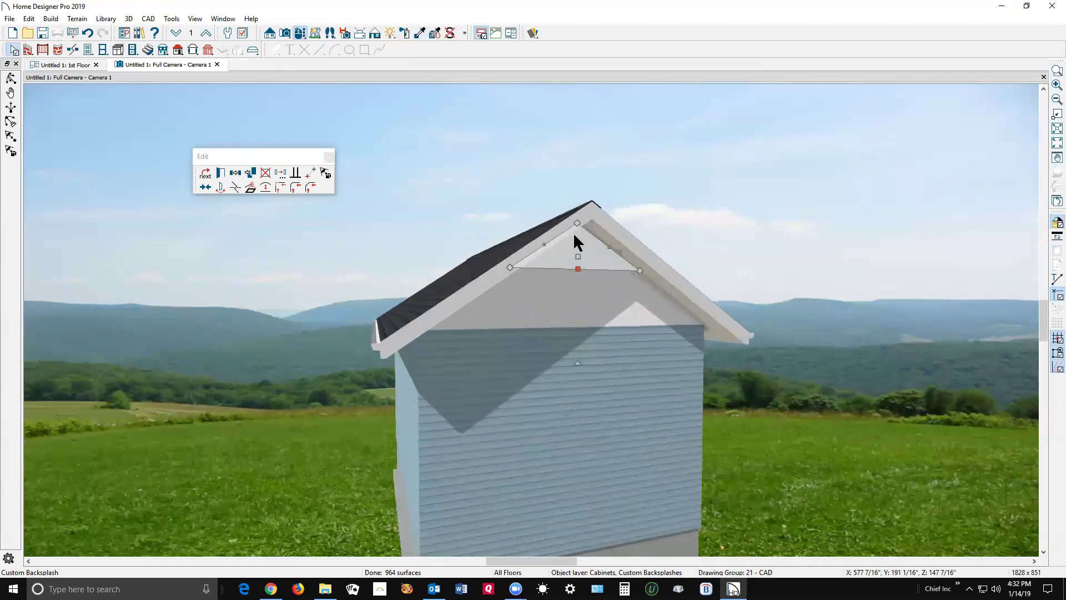
key(Delete)
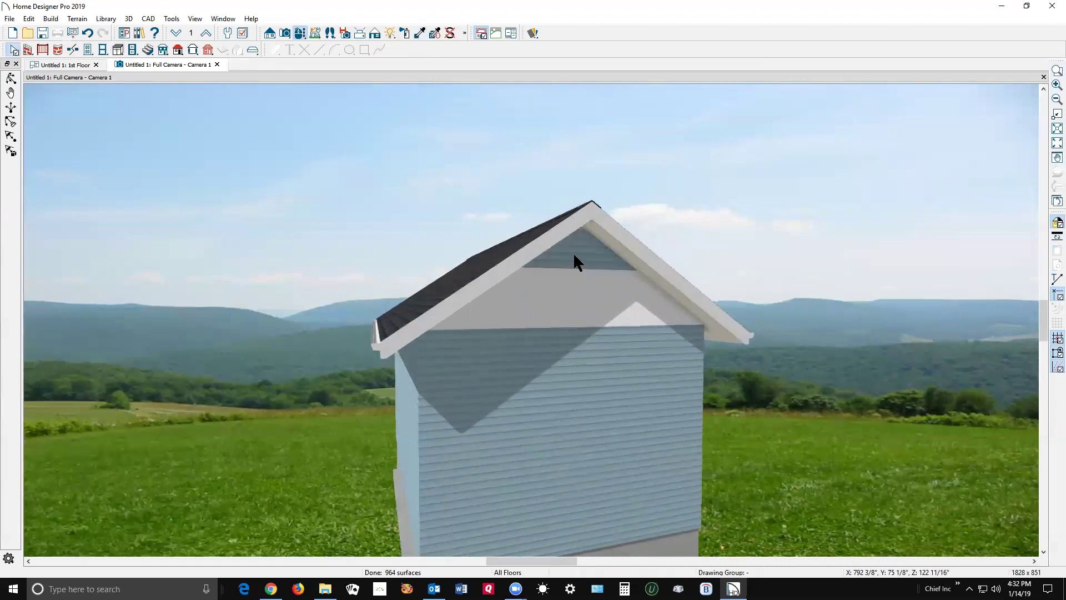
scroll(574, 253, up, 2)
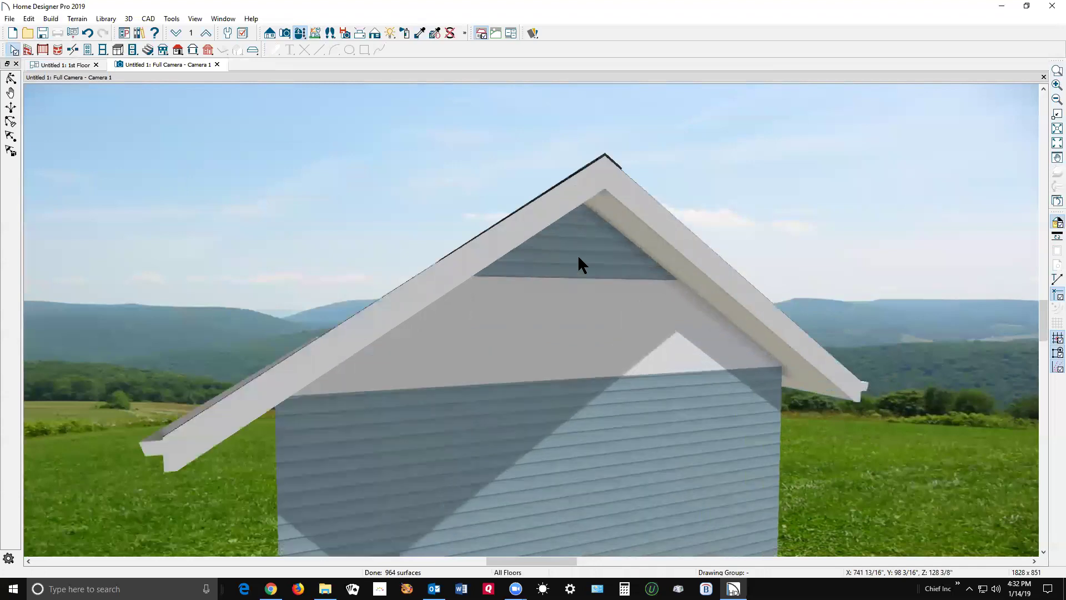
key(ctrl+z)
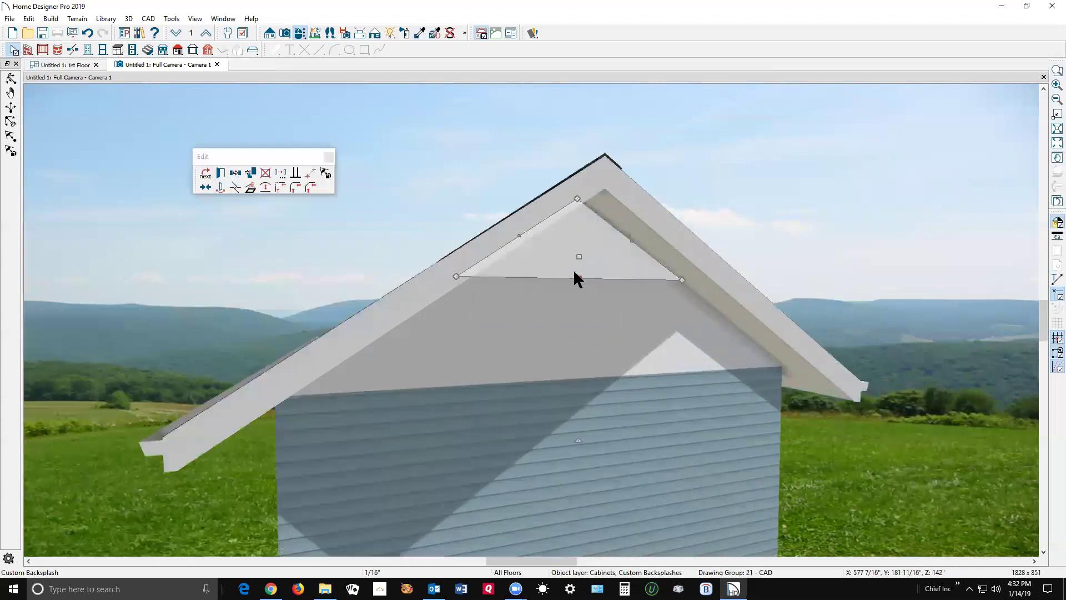
click(221, 173)
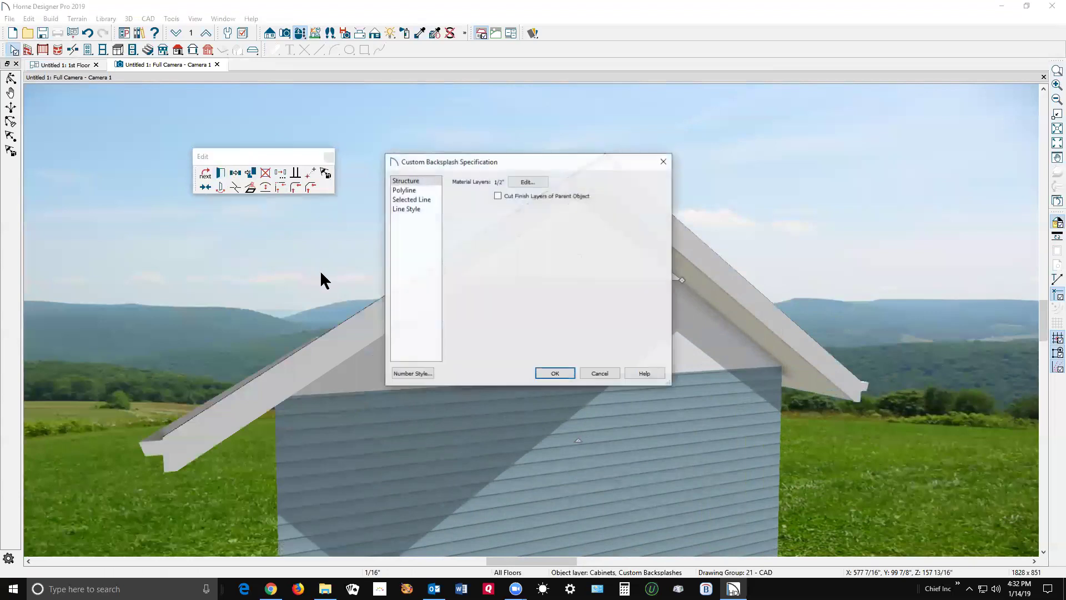
click(519, 185)
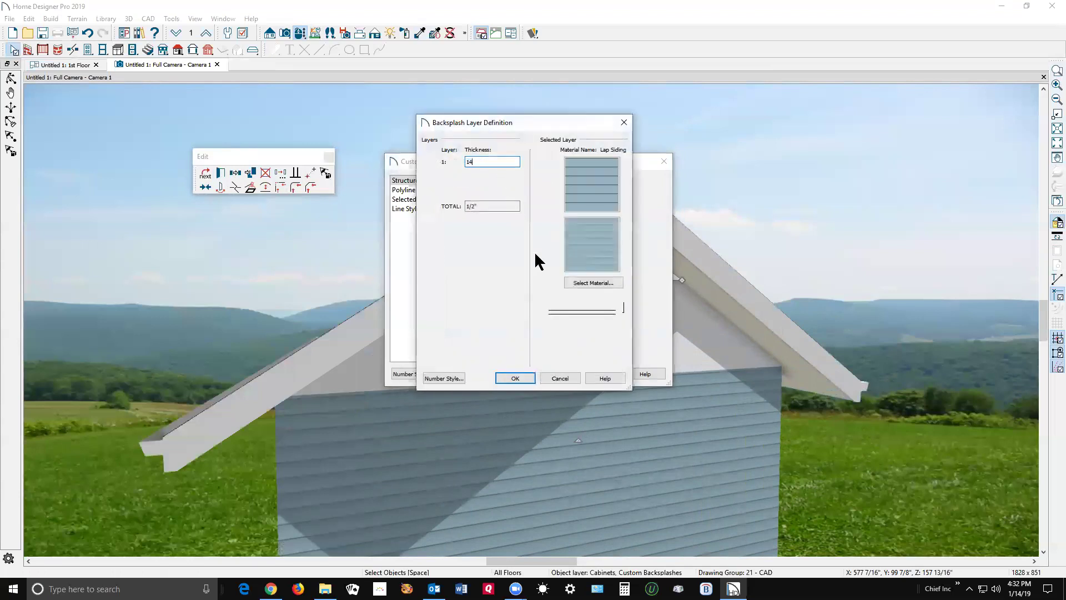
text(14)
click(525, 377)
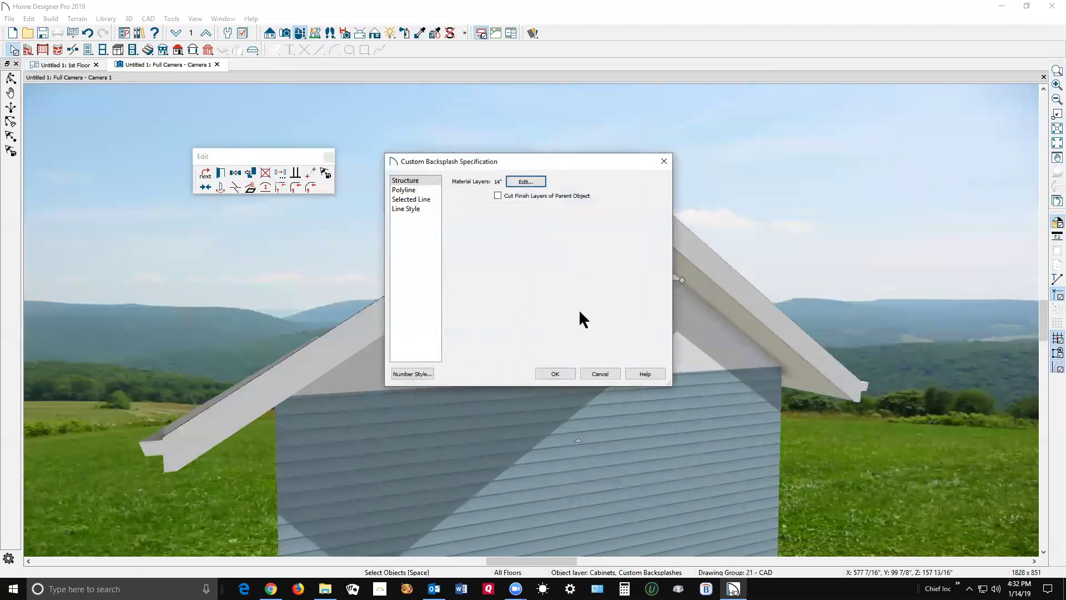
click(555, 374)
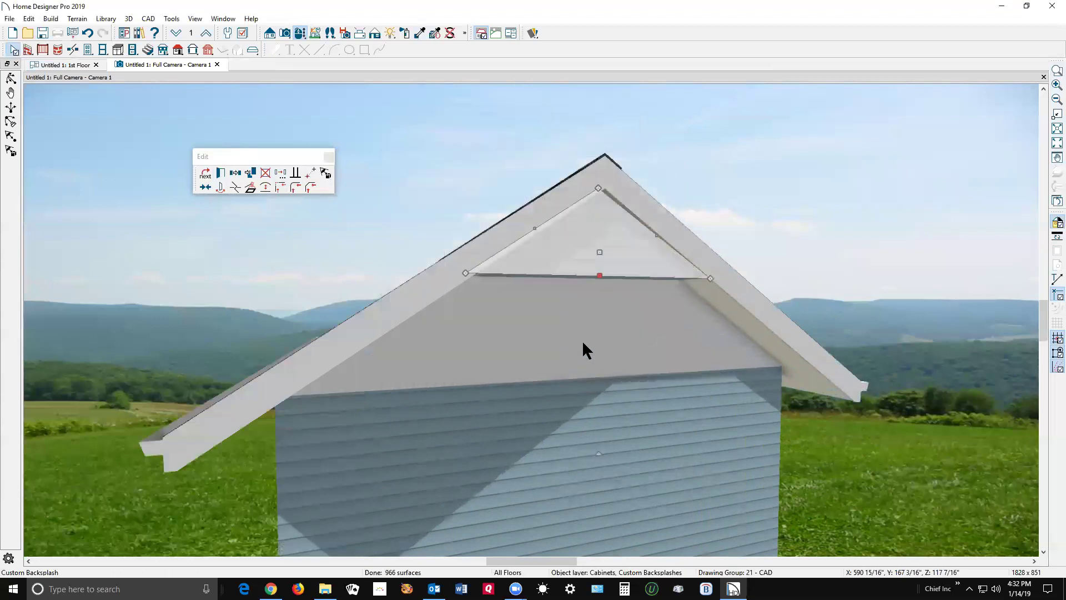
scroll(633, 277, up, 4)
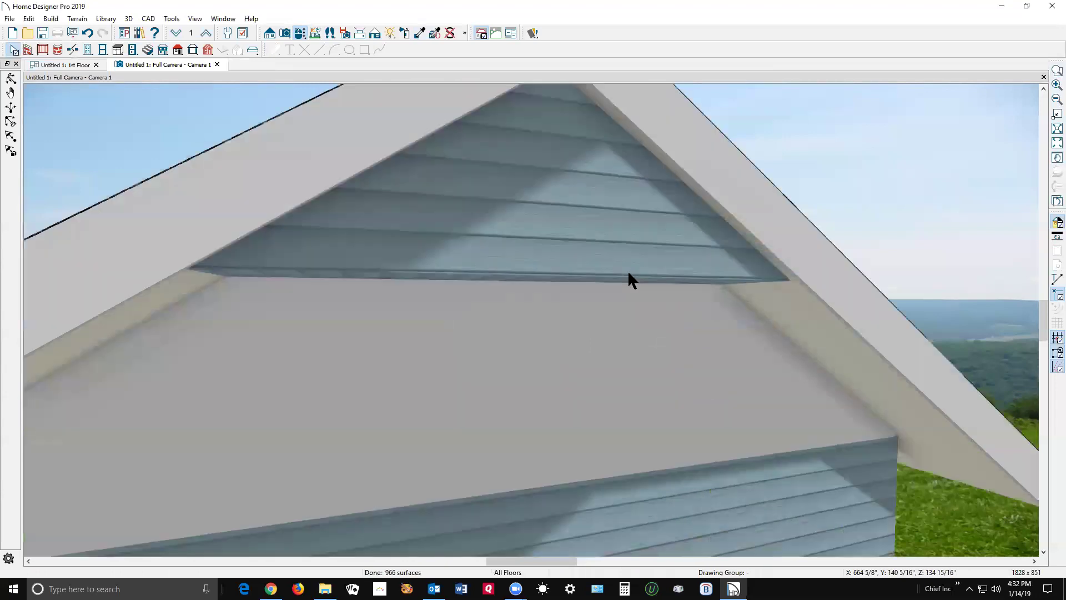
click(593, 279)
scroll(480, 311, down, 2)
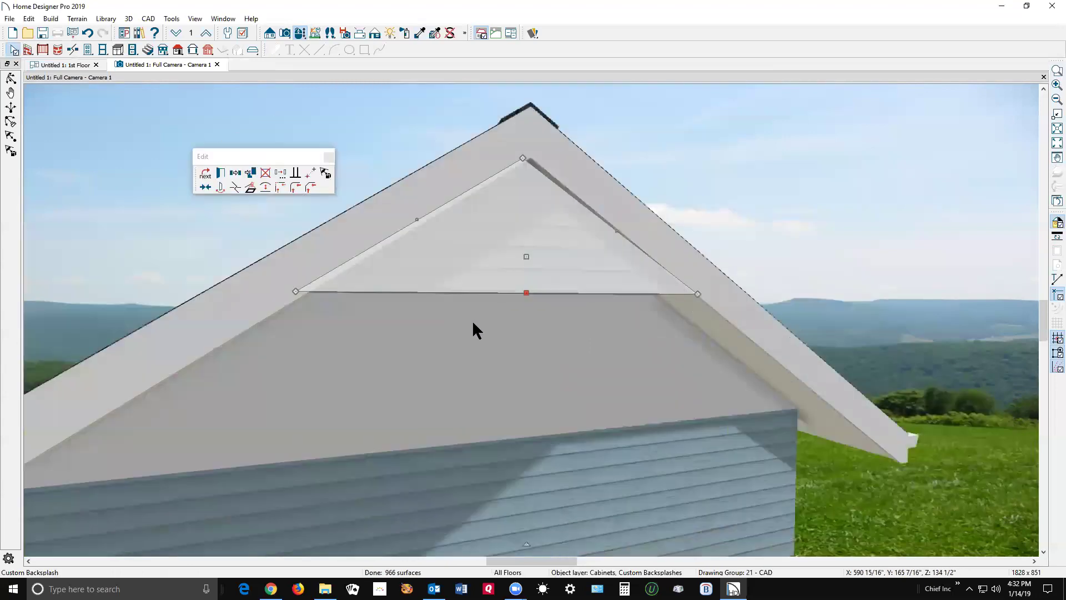
Return to the floor plan and create a new cross section/elevation view facing the gable end.
key(ctrl+Tab)
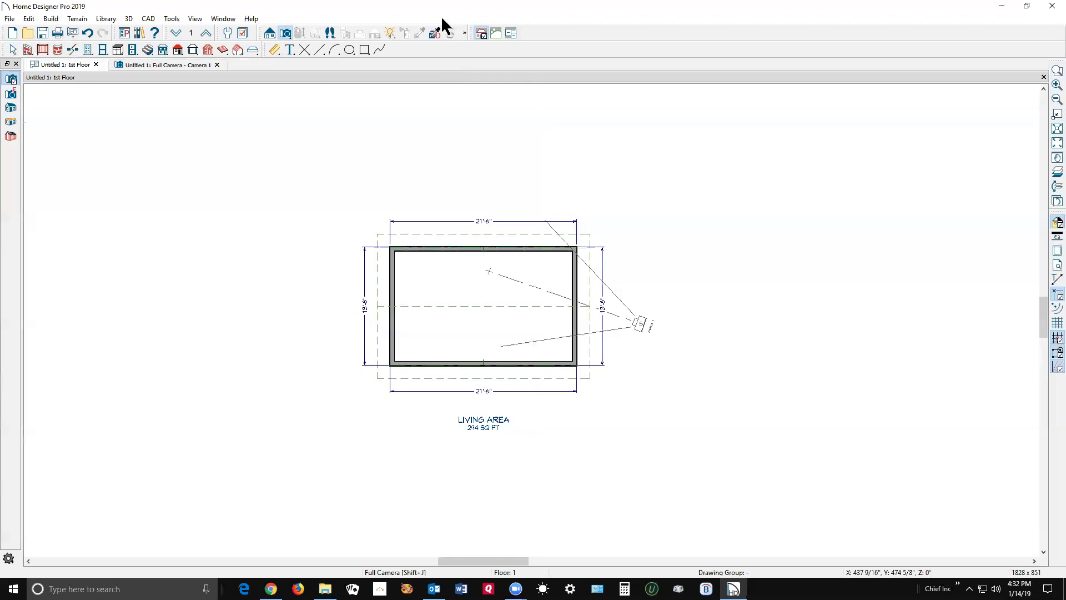
click(269, 34)
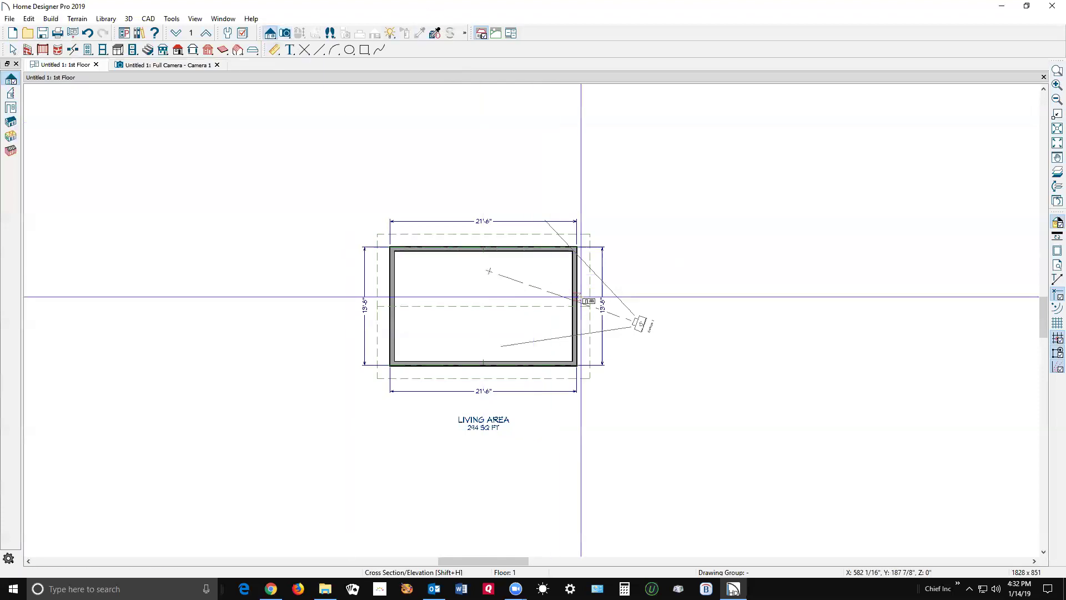
drag(677, 312, 401, 302)
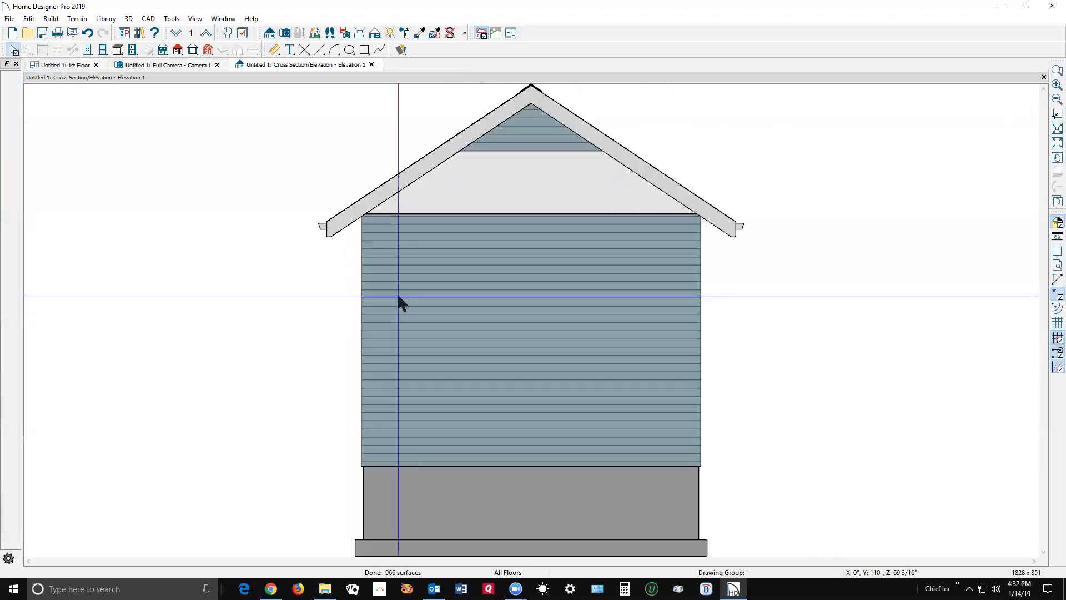
scroll(398, 135, down, 1)
scroll(504, 109, up, 2)
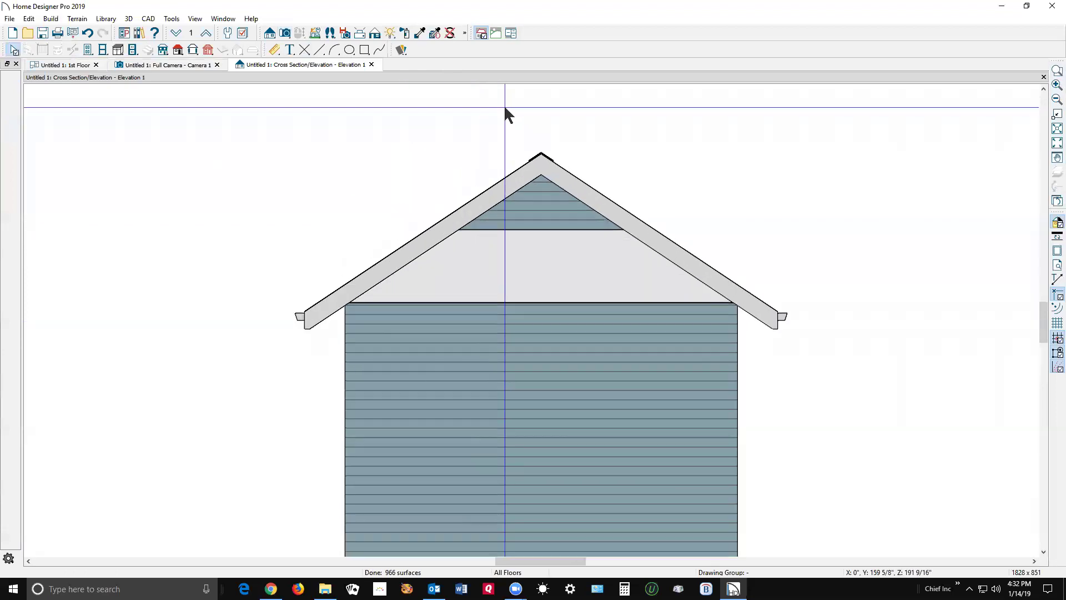
Add two breaks to the backsplash's bottom edge, one on each side of its centre.
click(559, 231)
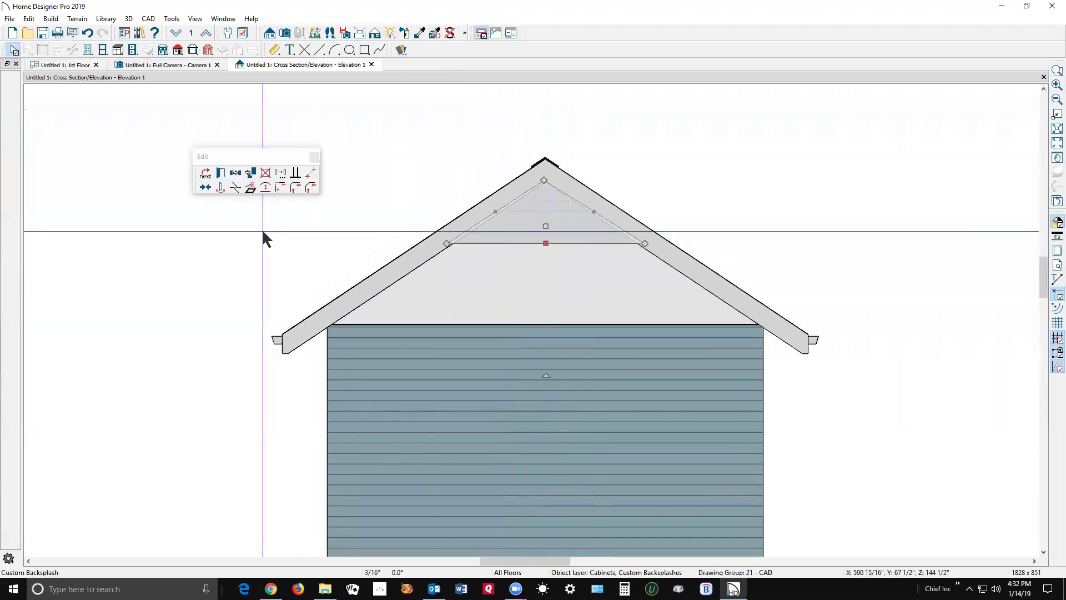
click(234, 186)
click(502, 243)
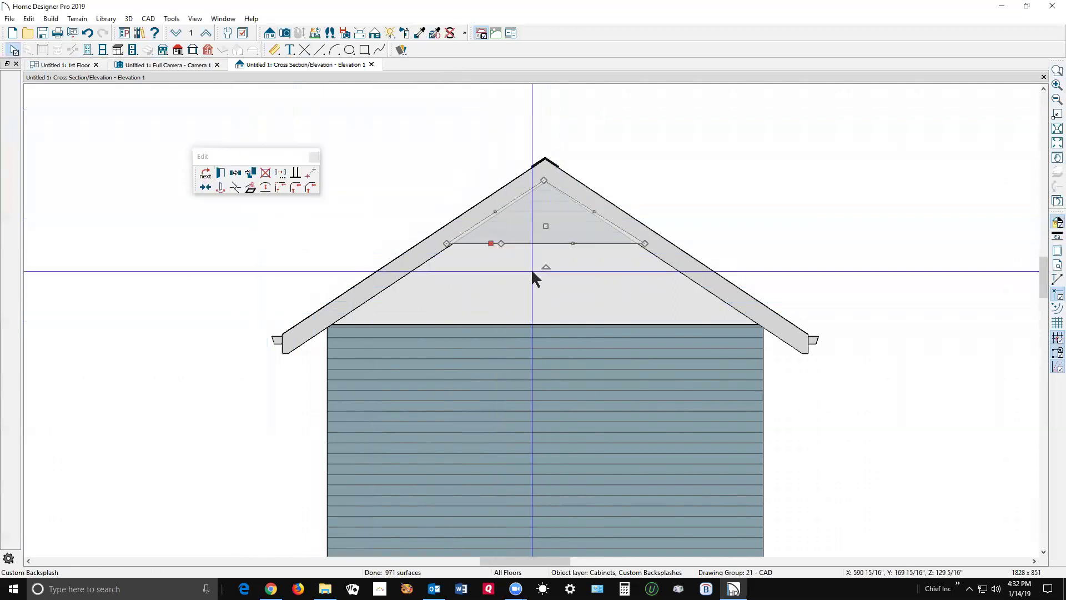
click(233, 187)
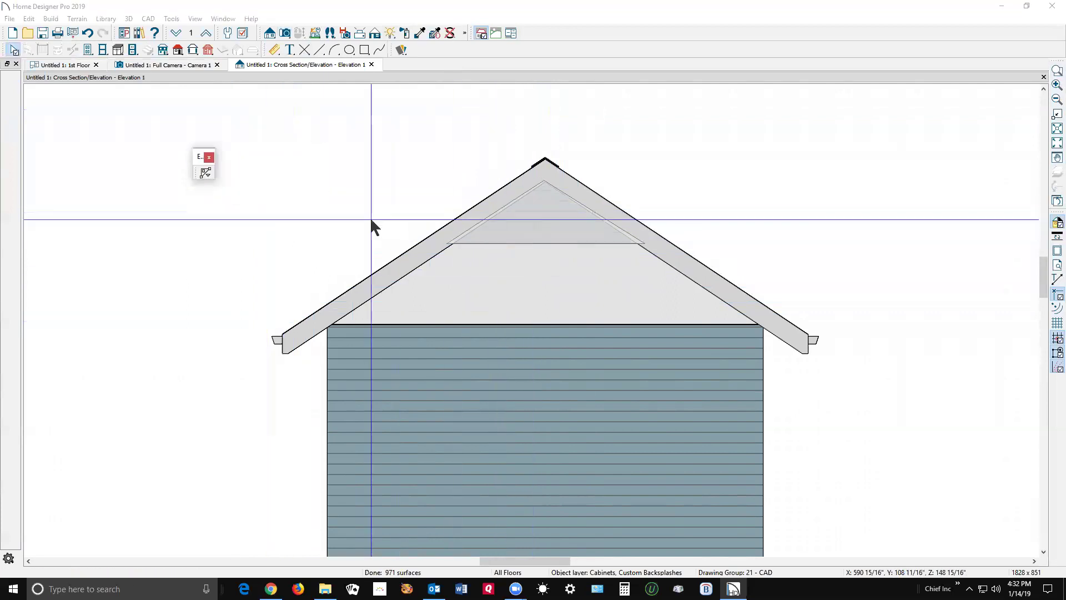
click(579, 243)
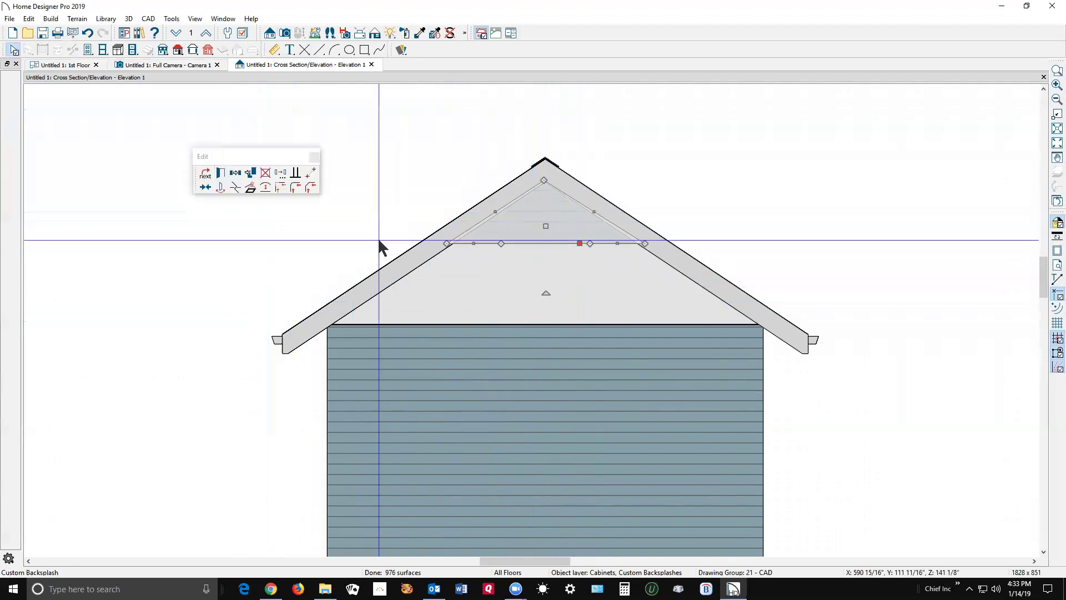
Convert the middle segment of the backsplash's bottom edge to an arc and bend it upward into an arch.
click(265, 188)
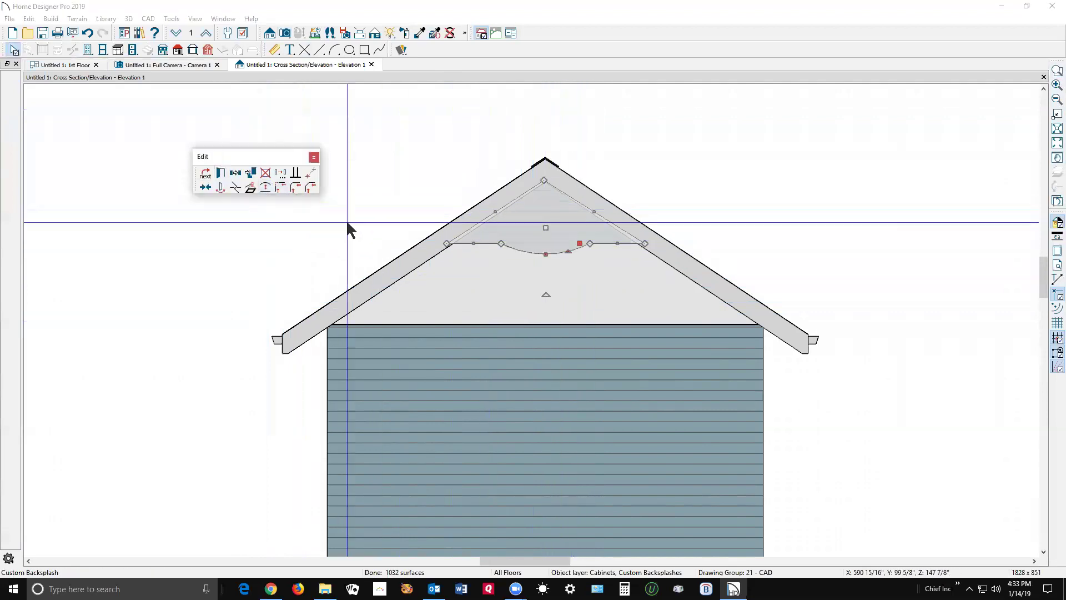
drag(568, 250, 564, 217)
click(821, 205)
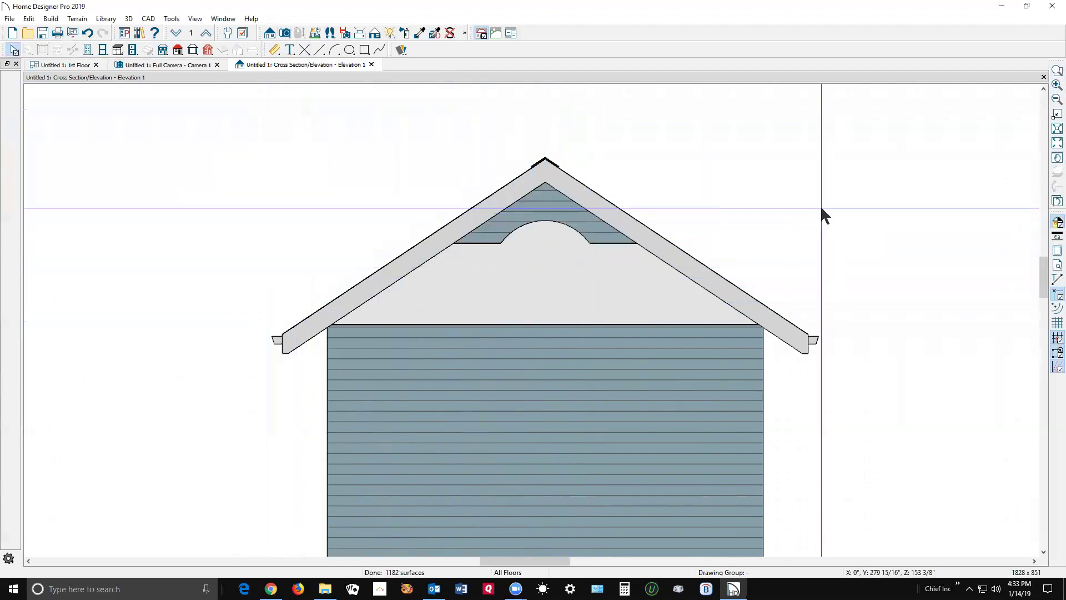
Switch back to the full camera view to examine the arched backsplash in 3D.
scroll(583, 171, down, 2)
key(ctrl+Tab)
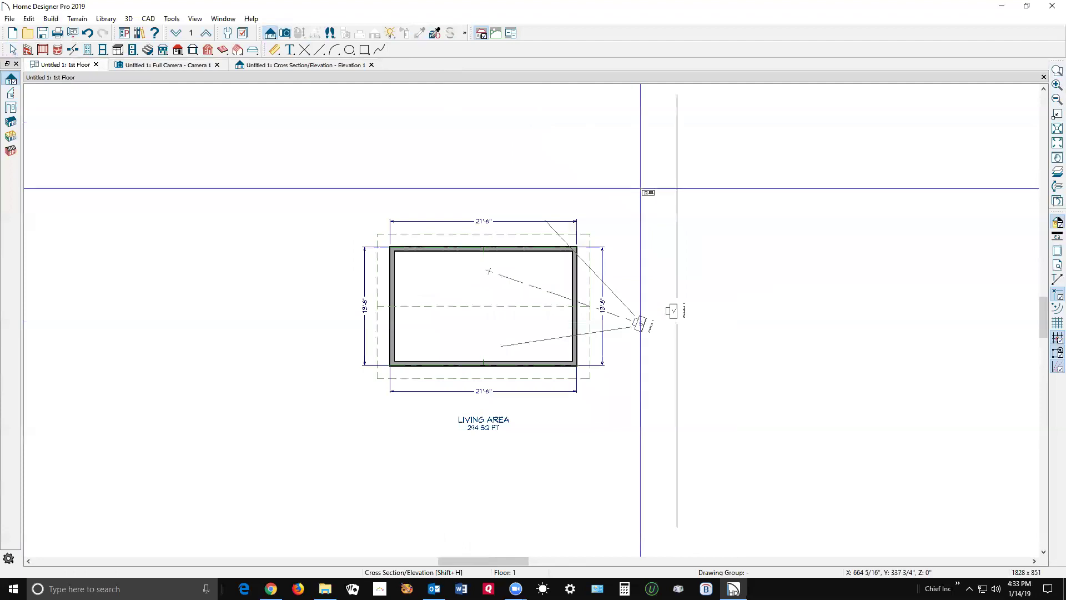
key(ctrl+Tab)
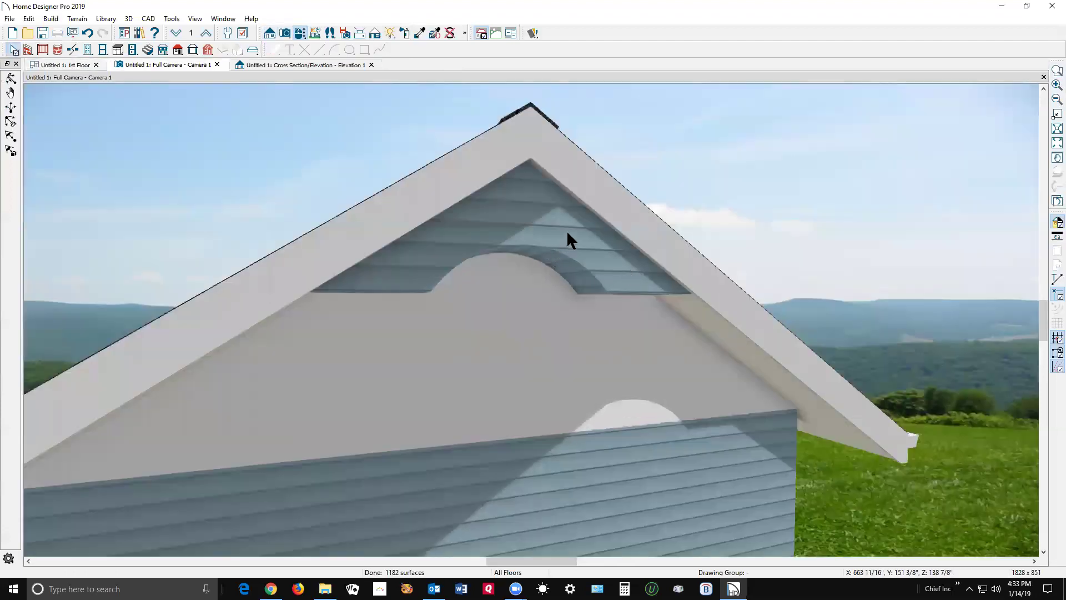